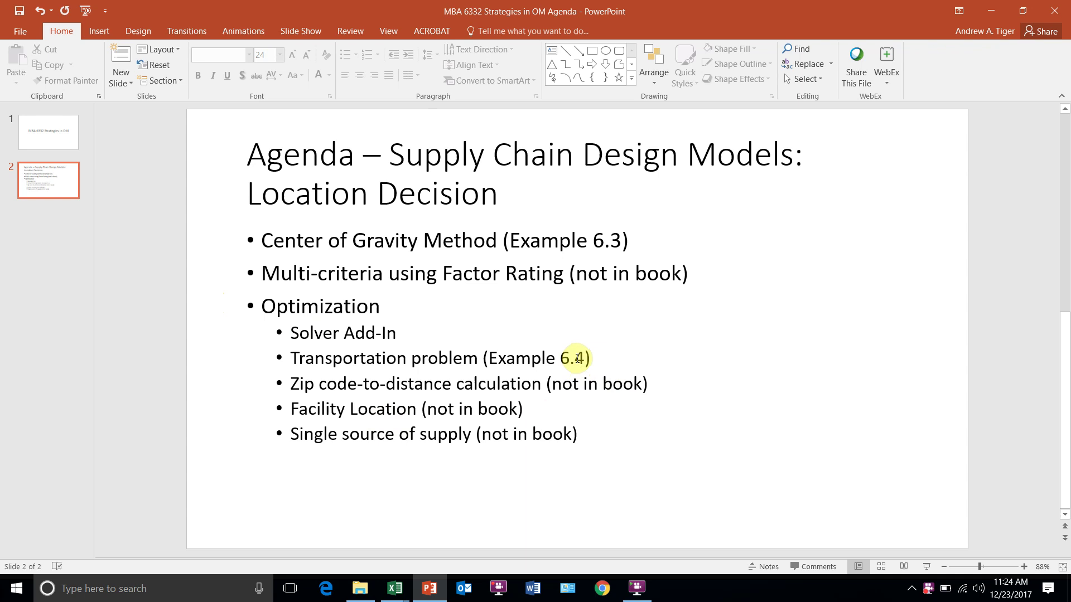
# Step: Switch to the Week 1 Data File_Solution workbook showing the Example 6.4 sheet
pyautogui.moveTo(396, 596)
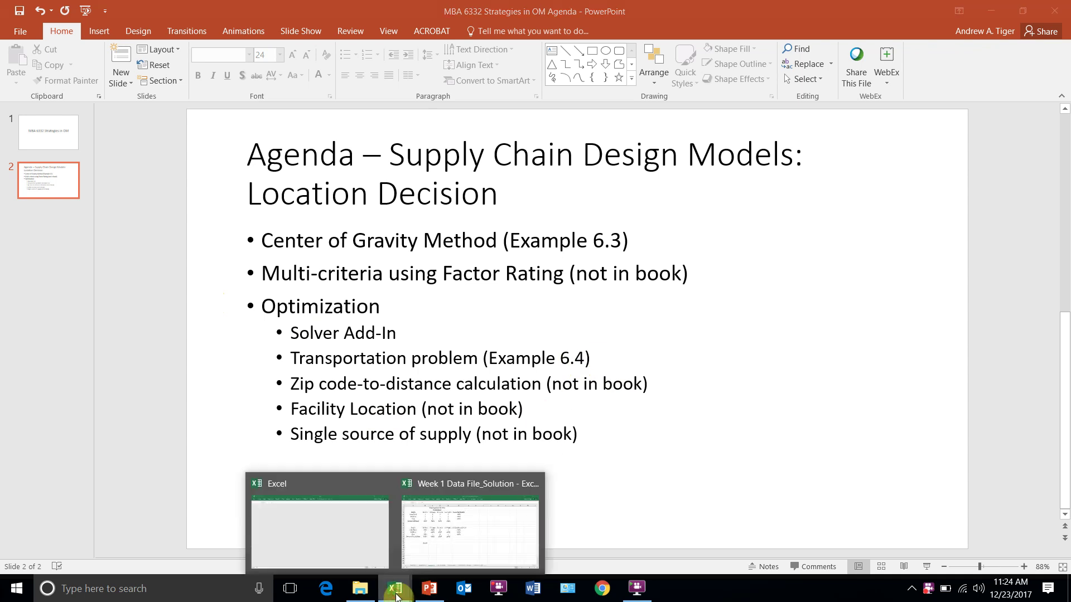
pyautogui.click(450, 561)
pyautogui.click(672, 411)
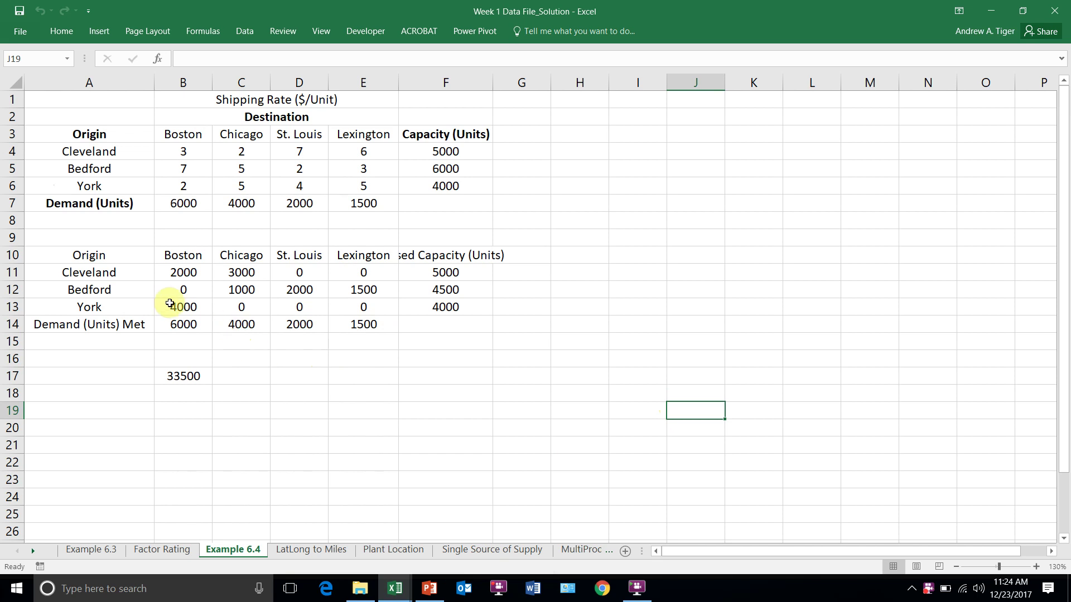
# Step: Walk through the shipments to Boston, Chicago, St. Louis and Lexington, including Bedford's
pyautogui.moveTo(165, 272); pyautogui.dragTo(174, 309)
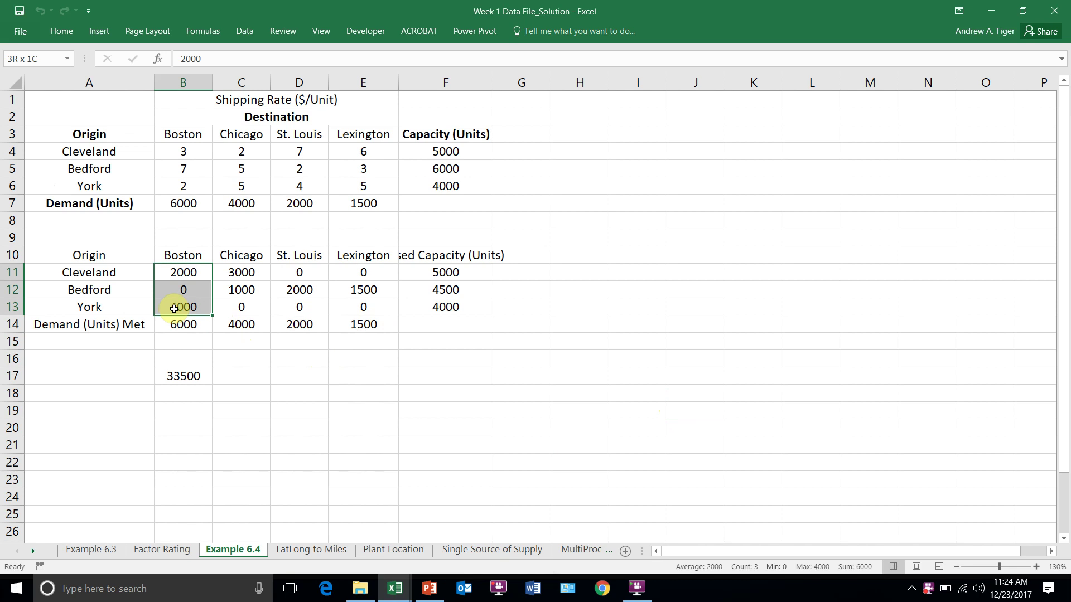
pyautogui.moveTo(174, 308); pyautogui.dragTo(174, 308)
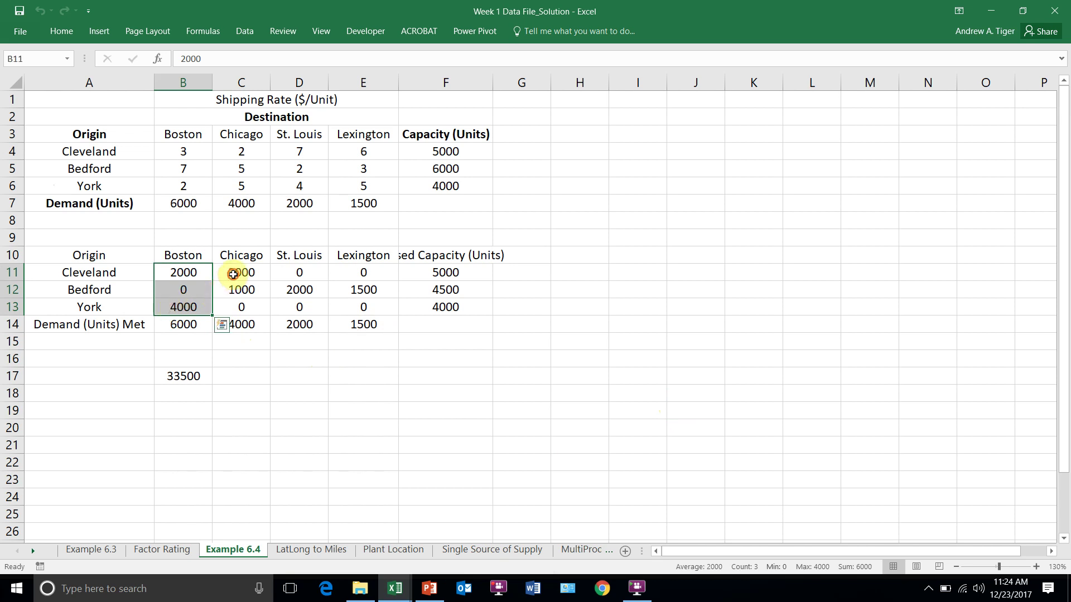
pyautogui.moveTo(233, 274); pyautogui.dragTo(232, 288)
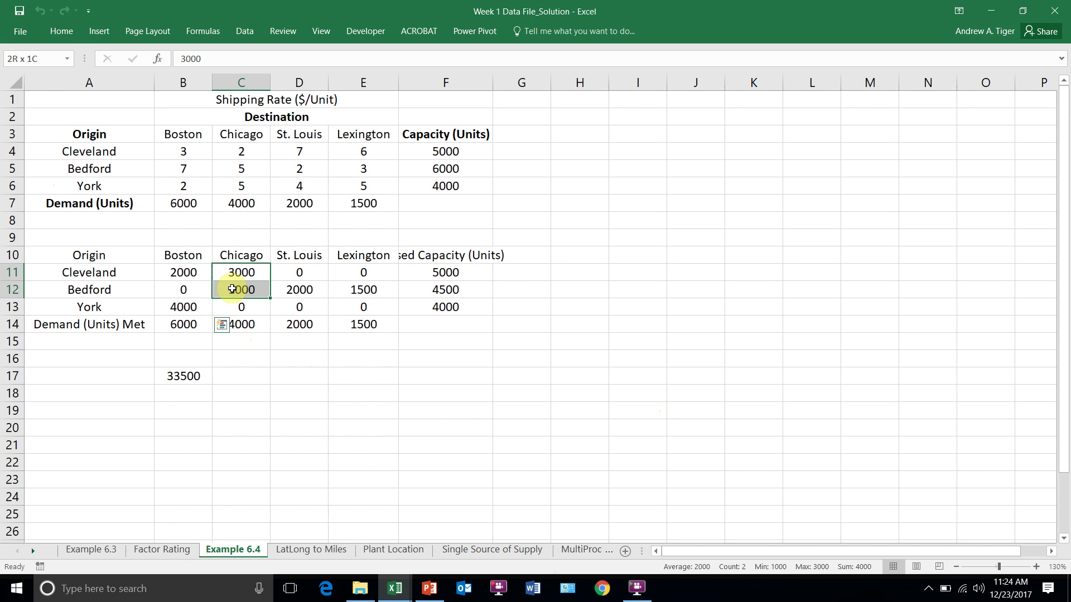
pyautogui.moveTo(232, 289); pyautogui.dragTo(232, 289)
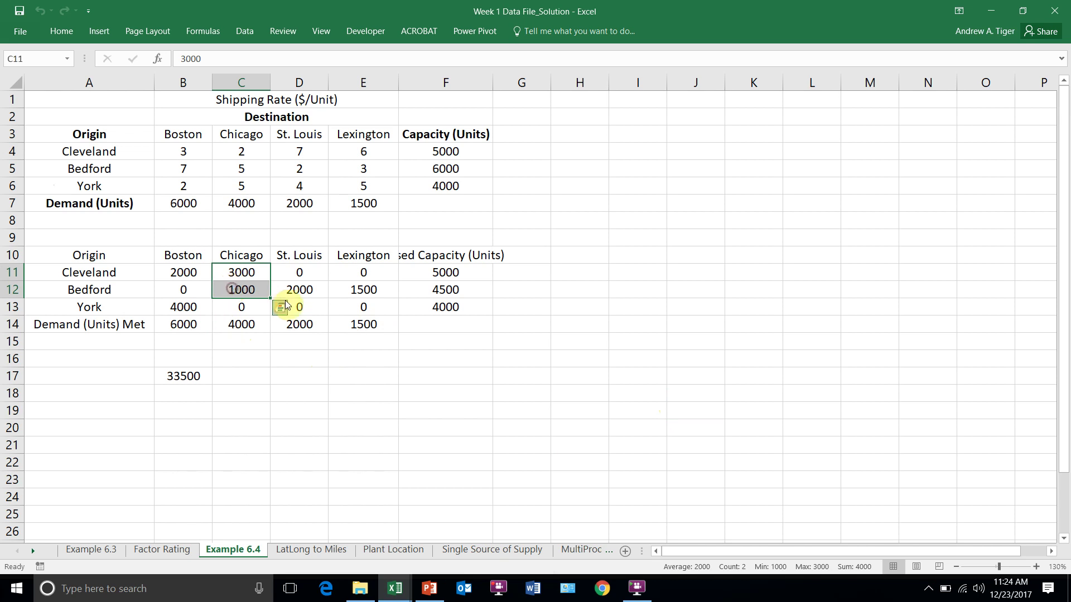
pyautogui.click(285, 290)
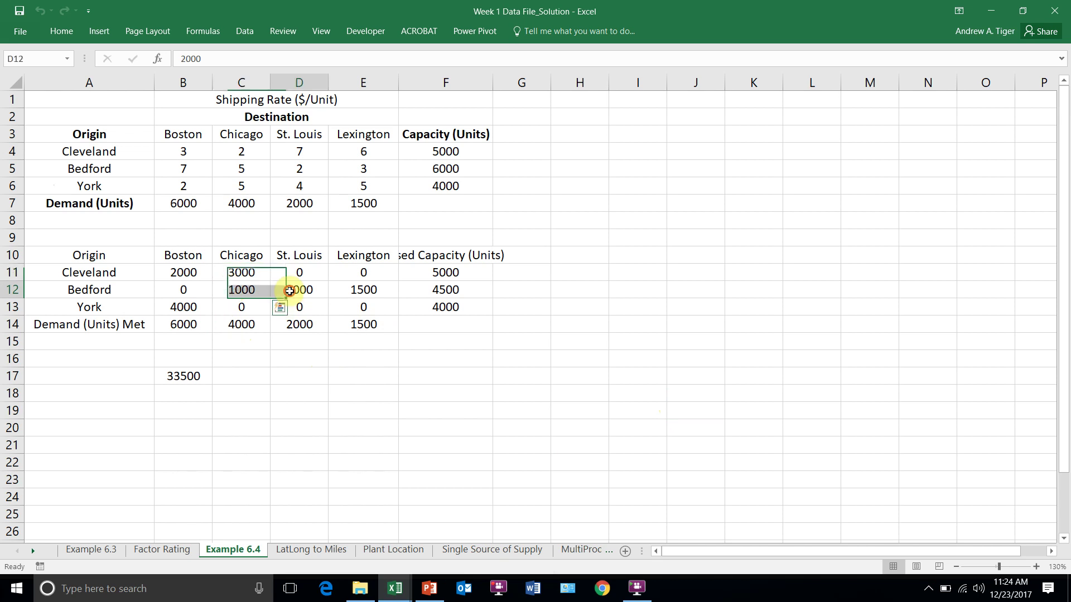
pyautogui.click(355, 291)
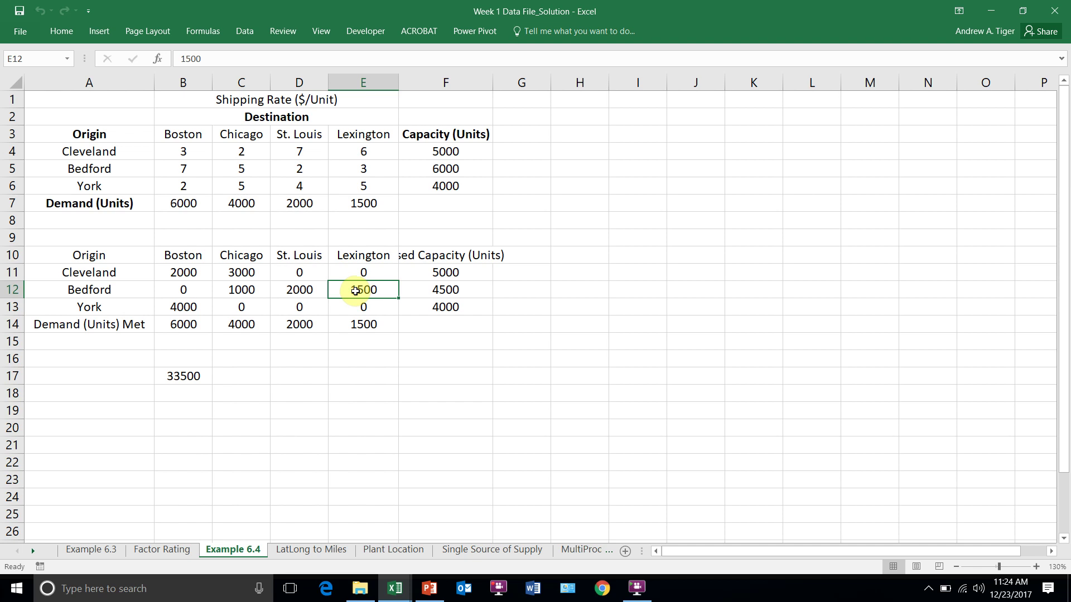
pyautogui.moveTo(172, 257); pyautogui.dragTo(346, 263)
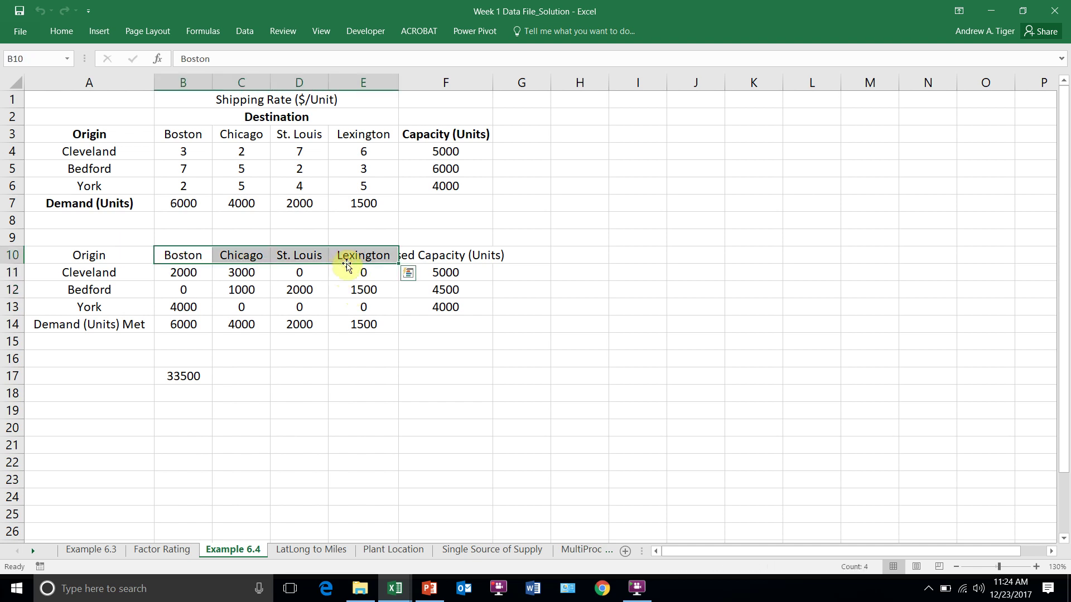
pyautogui.click(617, 377)
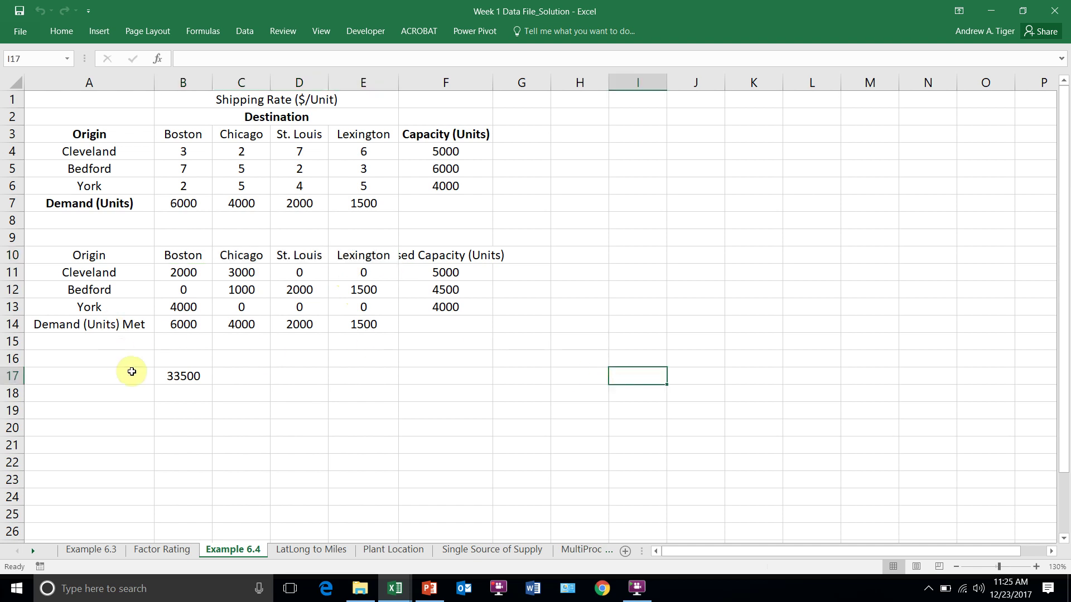
# Step: Copy the shipment table A10:E13 with its headings to A19
pyautogui.moveTo(61, 256); pyautogui.dragTo(376, 312)
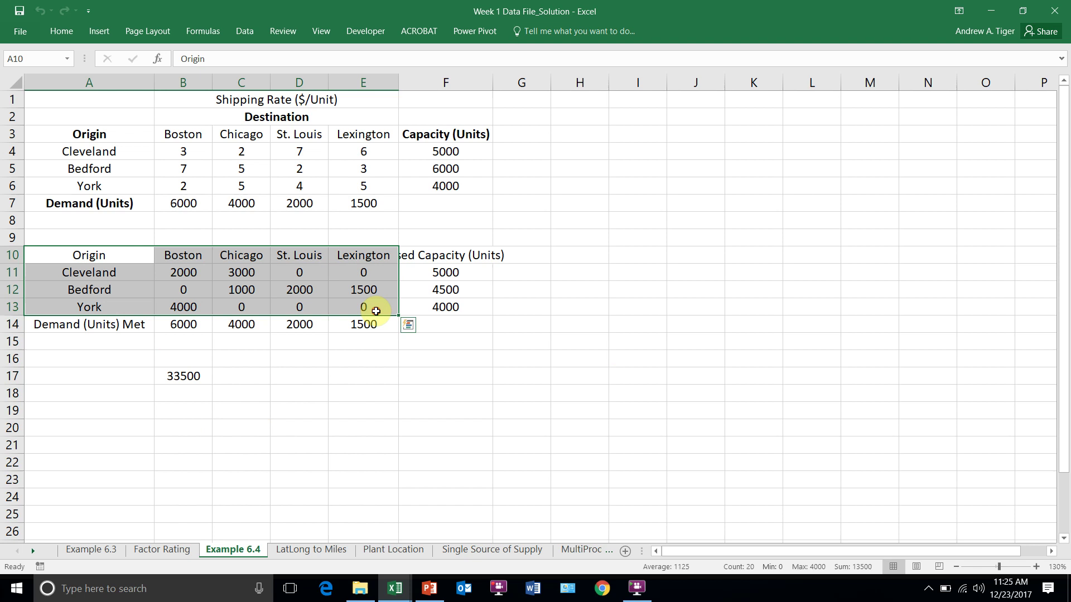
pyautogui.hotkey('ctrl', 'c')
pyautogui.click(79, 410)
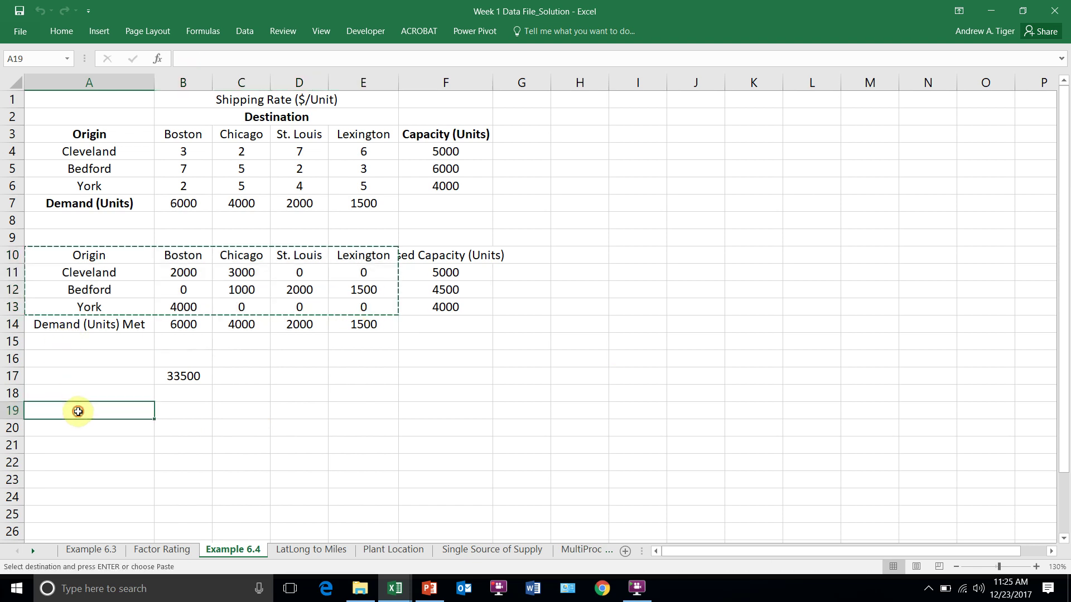
pyautogui.hotkey('ctrl', 'v')
# Step: Set every value in the copied grid B20:E22 to 0
pyautogui.click(169, 428)
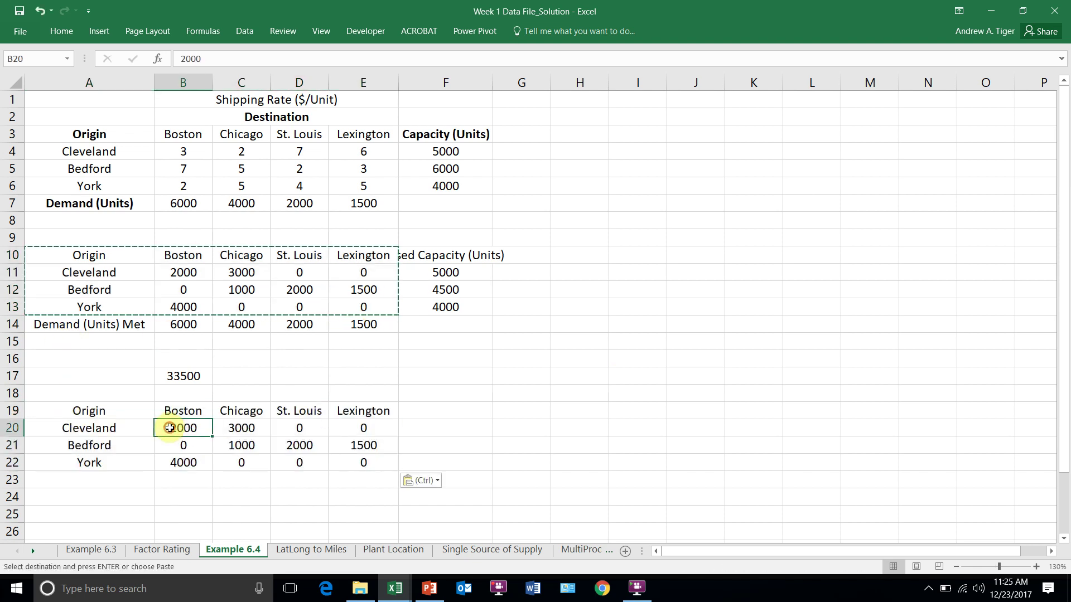
pyautogui.write('0')
pyautogui.press('Return')
pyautogui.click(170, 428)
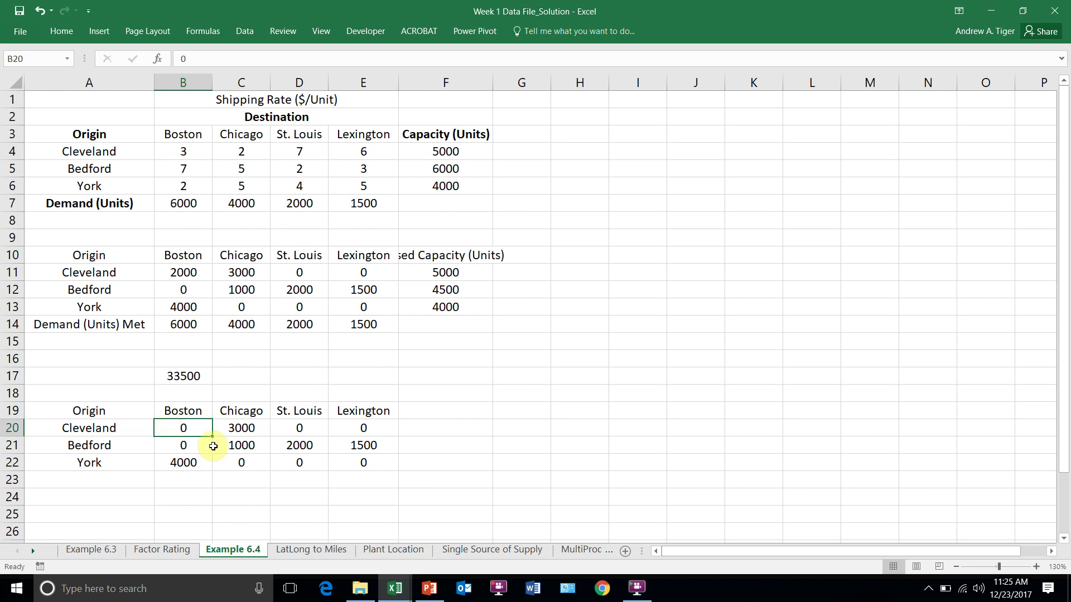
pyautogui.moveTo(213, 439); pyautogui.dragTo(213, 471)
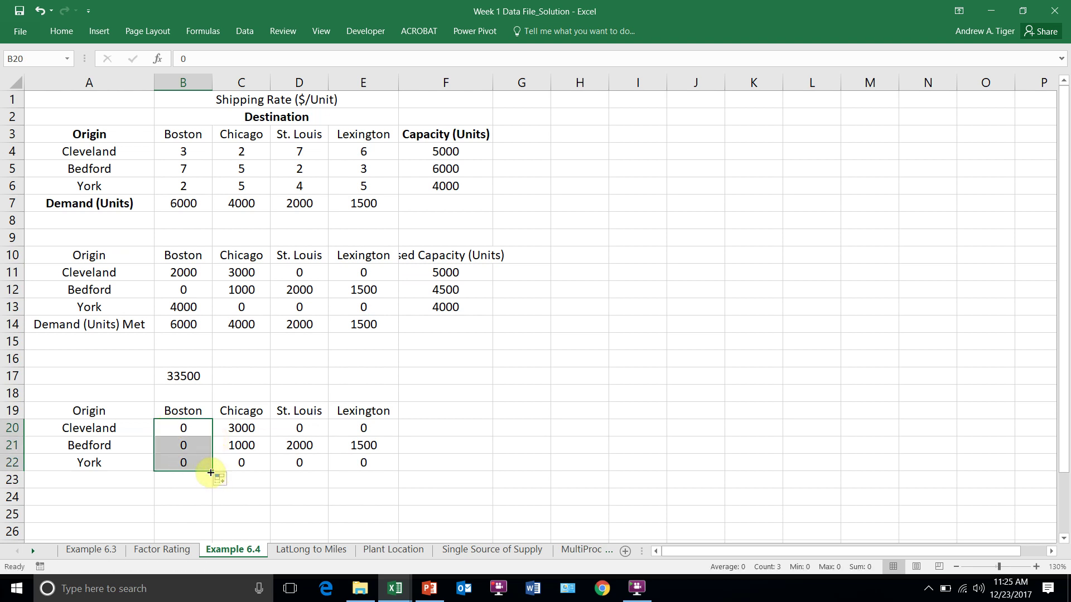
pyautogui.moveTo(334, 501); pyautogui.dragTo(380, 500)
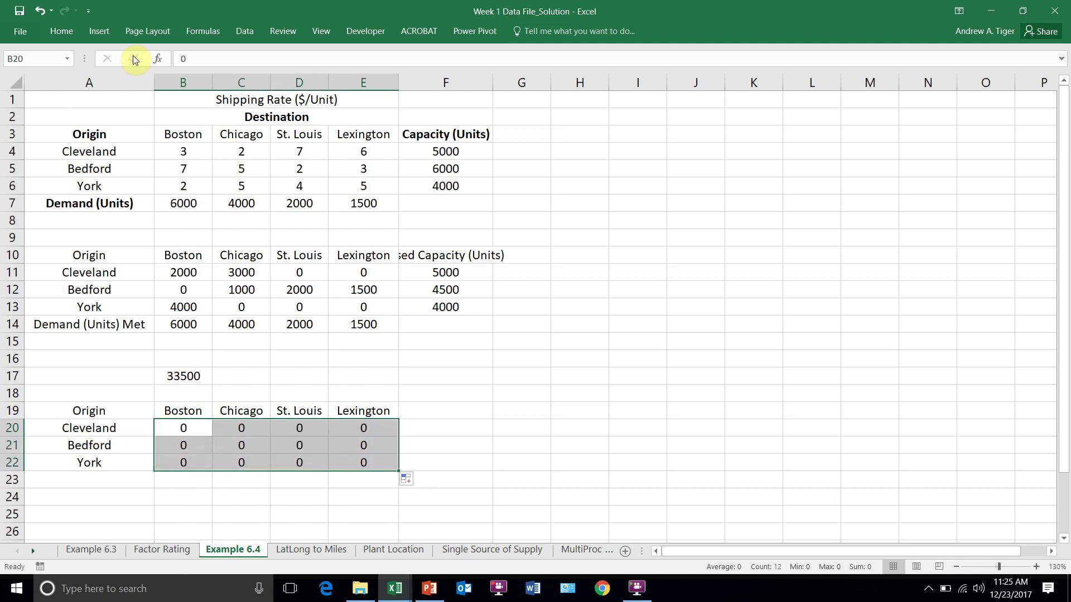
pyautogui.click(244, 32)
# Step: Append $B$20:$E$22 to Solver's By Changing Variable Cells
pyautogui.click(952, 65)
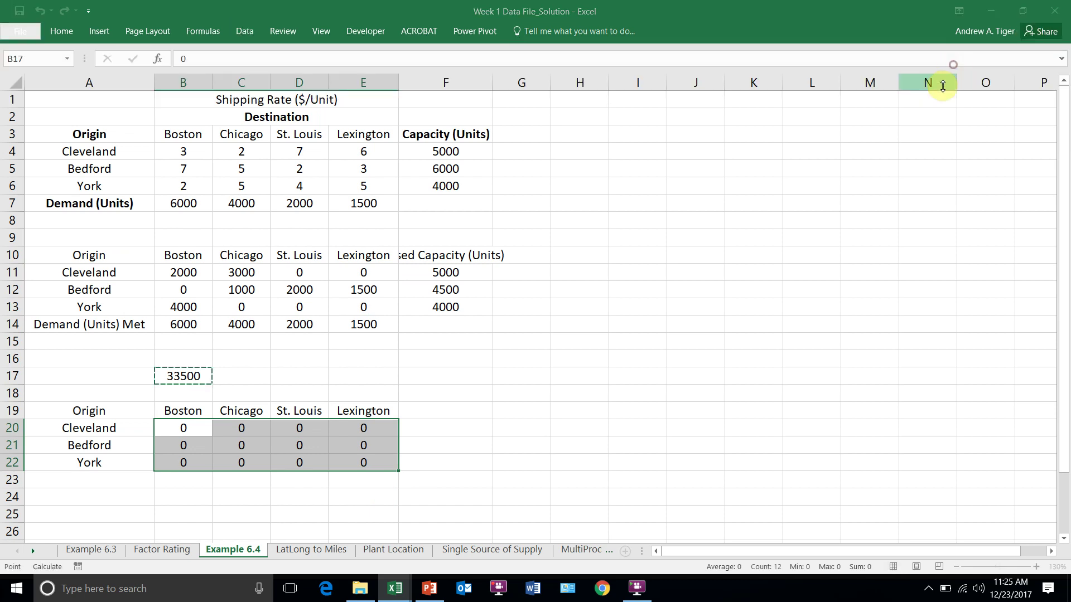
pyautogui.click(654, 247)
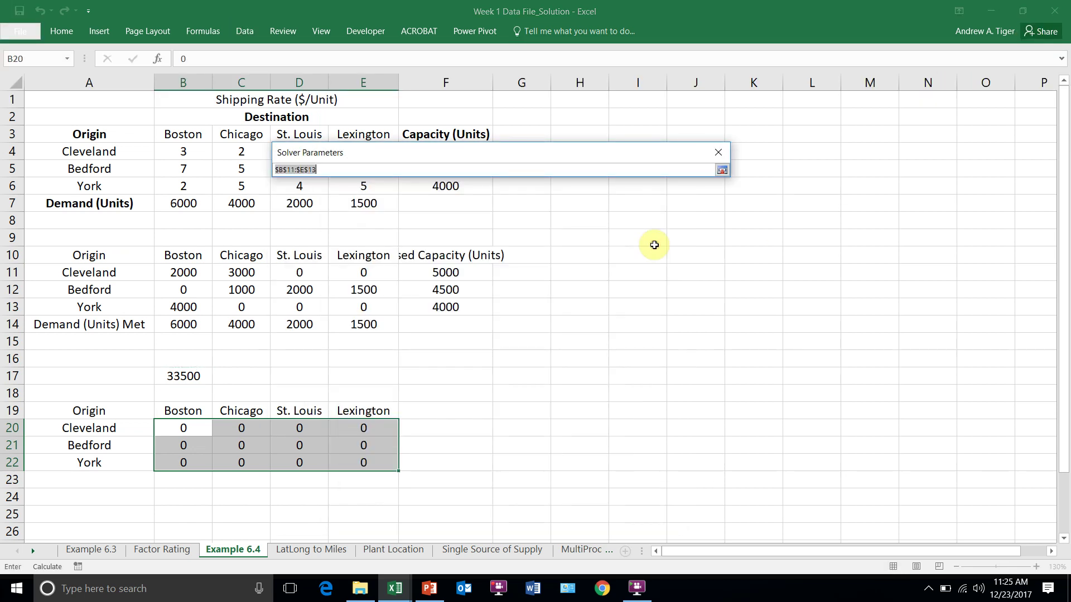
pyautogui.click(346, 169)
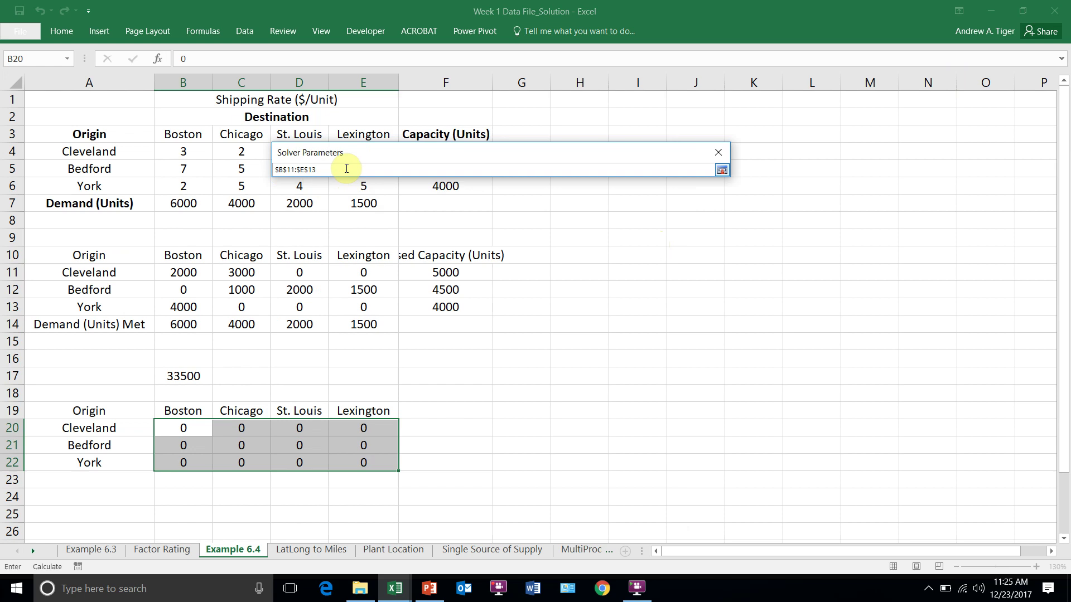
pyautogui.write(',')
pyautogui.moveTo(179, 430); pyautogui.dragTo(351, 454)
pyautogui.press('Return')
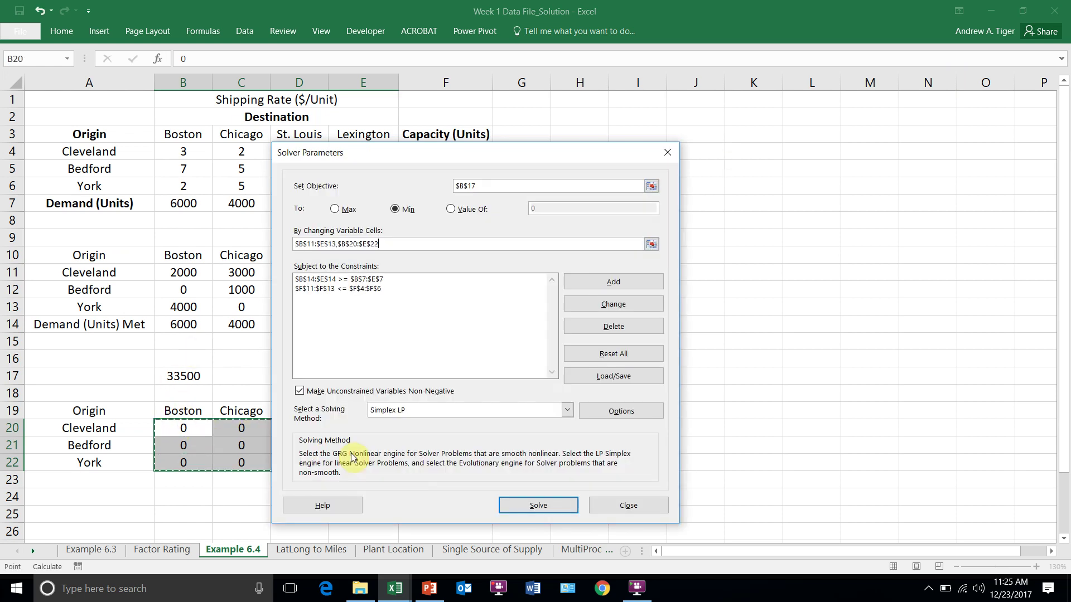
# Step: Add a Solver constraint making $B$20:$E$22 binary, then close Solver without solving
pyautogui.click(613, 282)
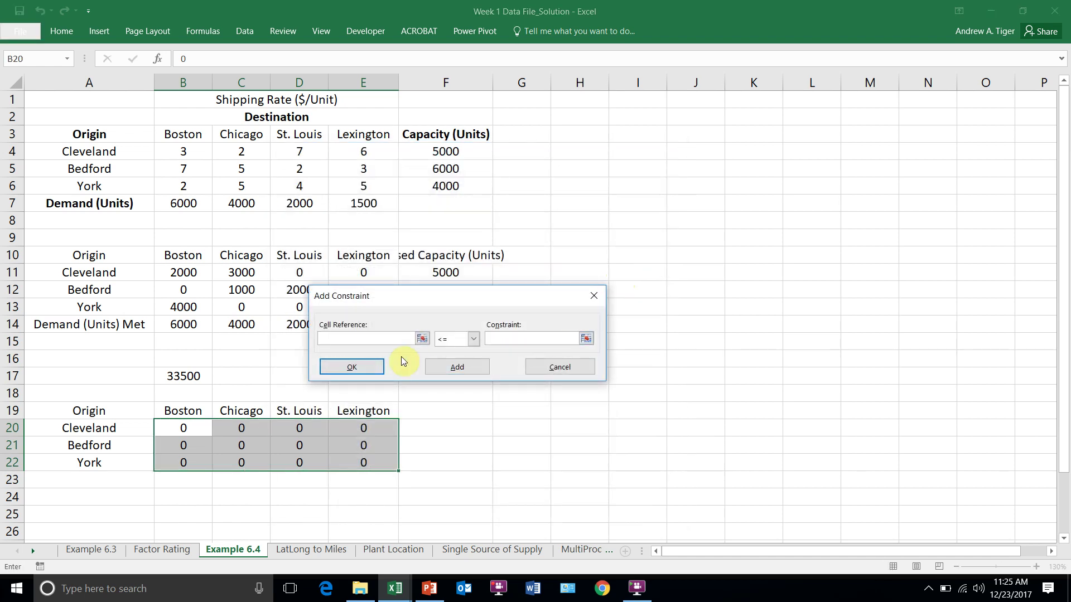
pyautogui.moveTo(167, 431); pyautogui.dragTo(382, 463)
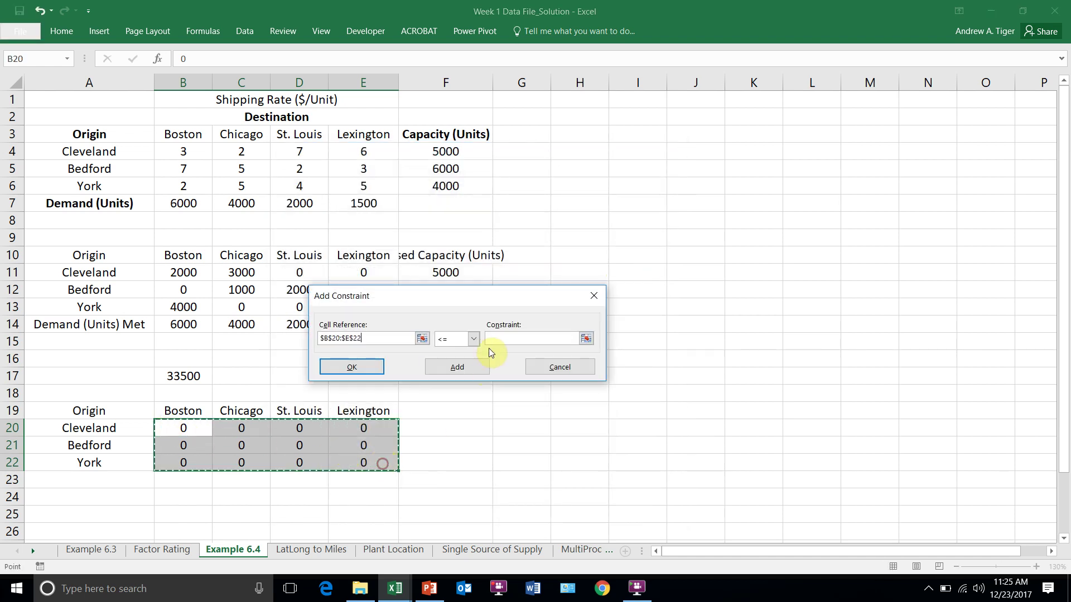
pyautogui.click(474, 340)
pyautogui.click(444, 389)
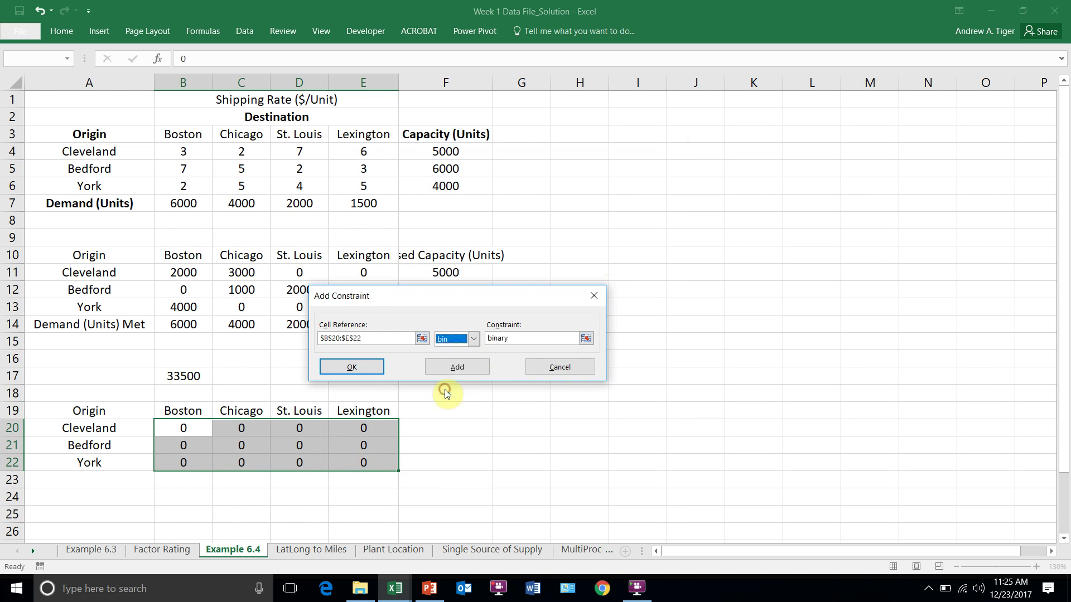
pyautogui.click(360, 367)
pyautogui.click(583, 498)
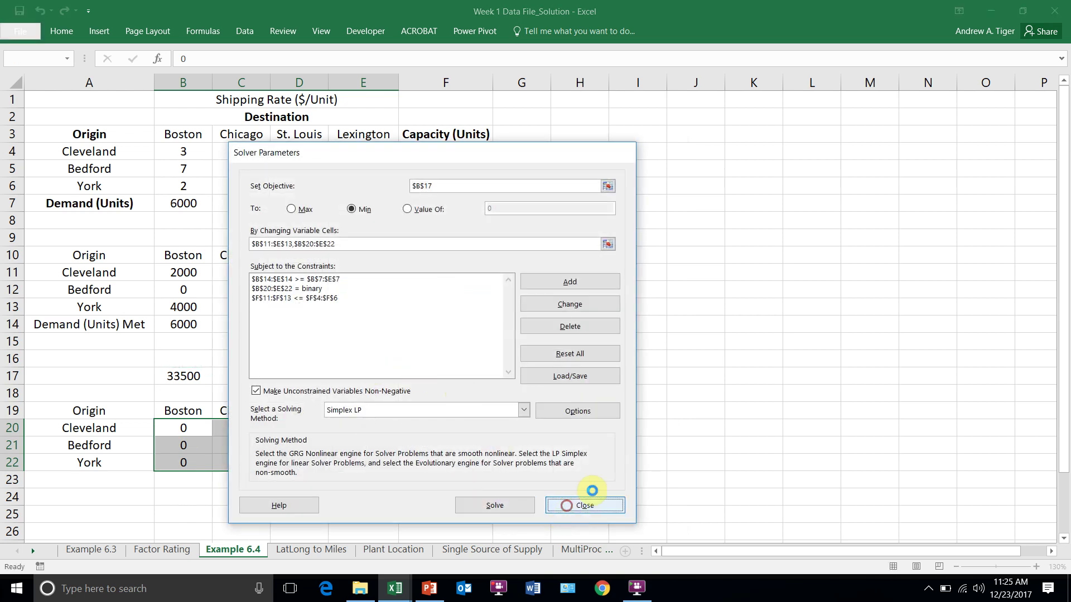
pyautogui.click(652, 462)
# Step: Compare the binary link cells B20:E22 with their matching shipments, such as York's 4000 to Boston
pyautogui.moveTo(191, 427); pyautogui.dragTo(334, 459)
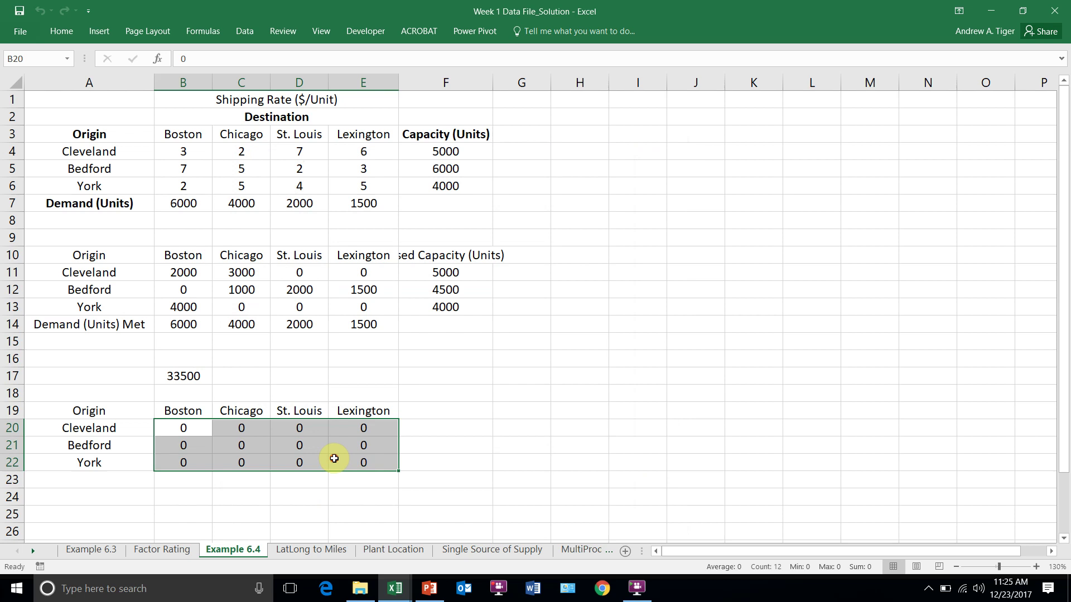
pyautogui.click(244, 31)
pyautogui.click(537, 295)
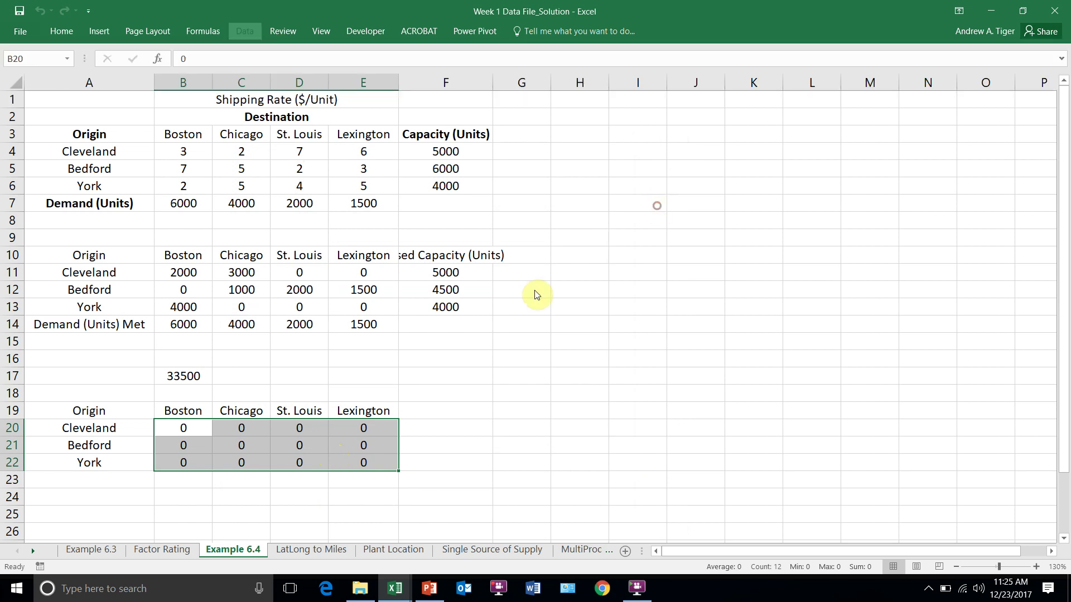
pyautogui.scroll(-1, 647, 371)
pyautogui.click(716, 336)
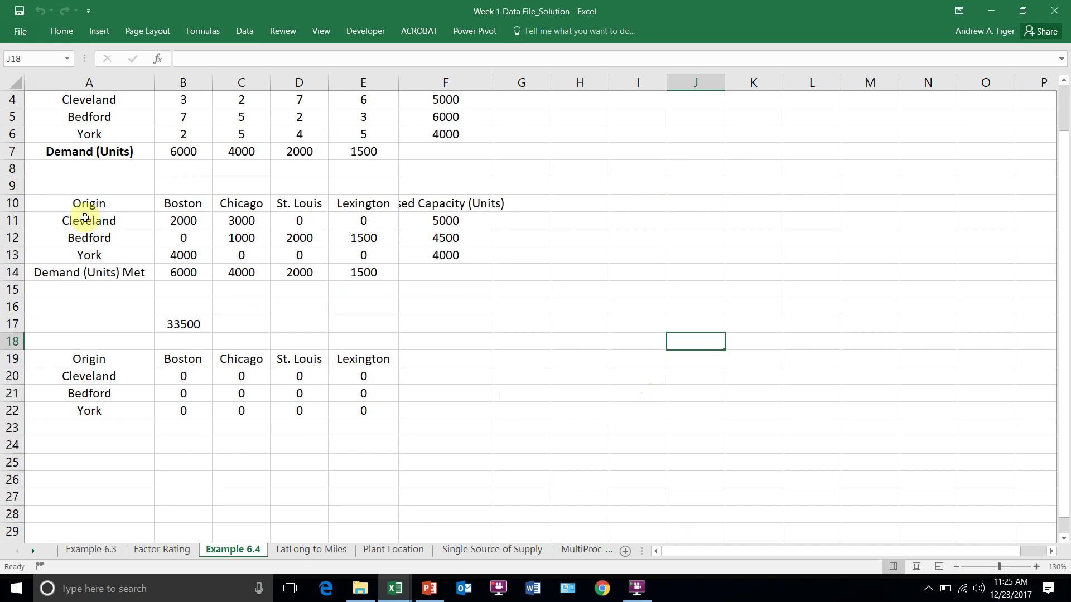
pyautogui.moveTo(175, 376); pyautogui.dragTo(342, 411)
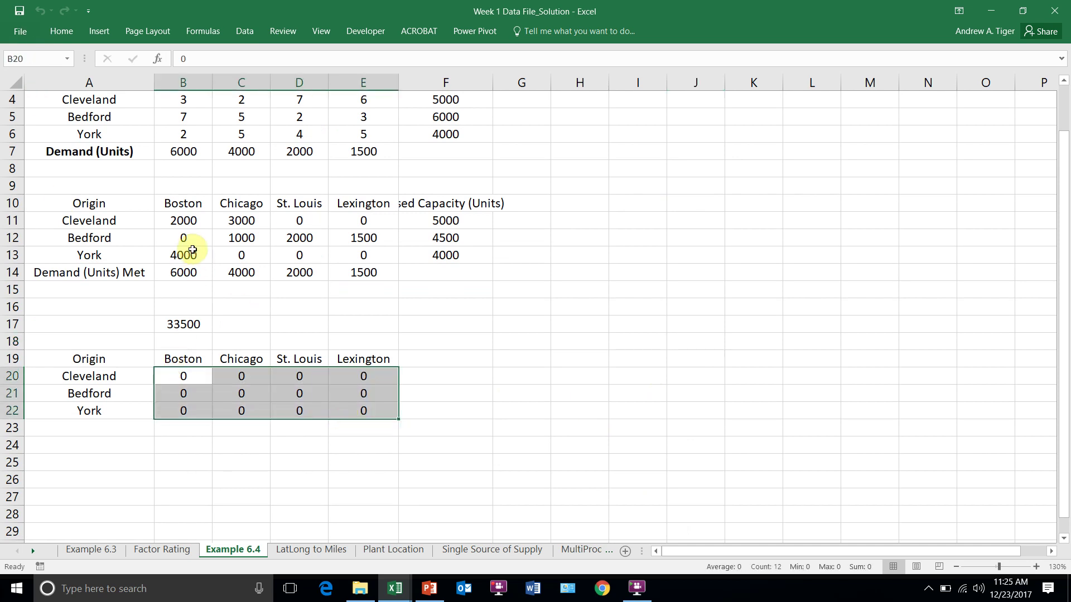
pyautogui.click(174, 217)
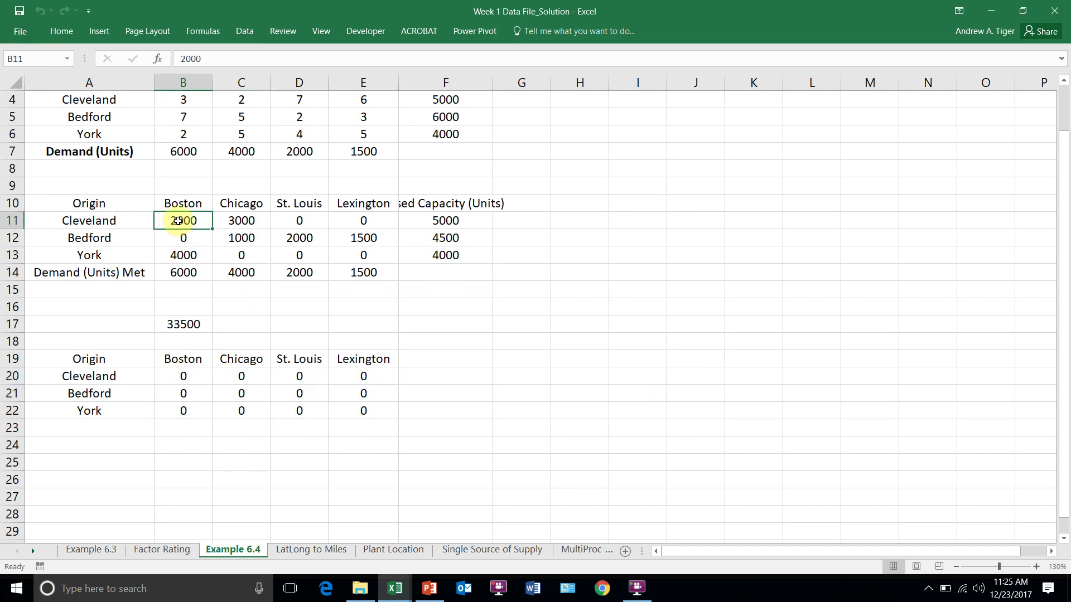
pyautogui.click(190, 376)
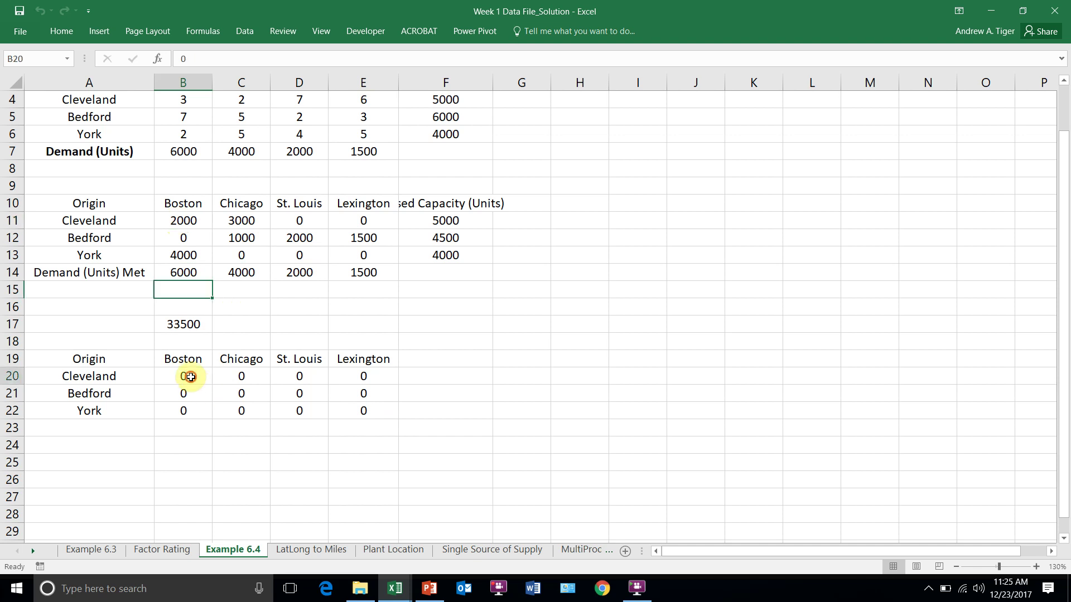
pyautogui.click(186, 255)
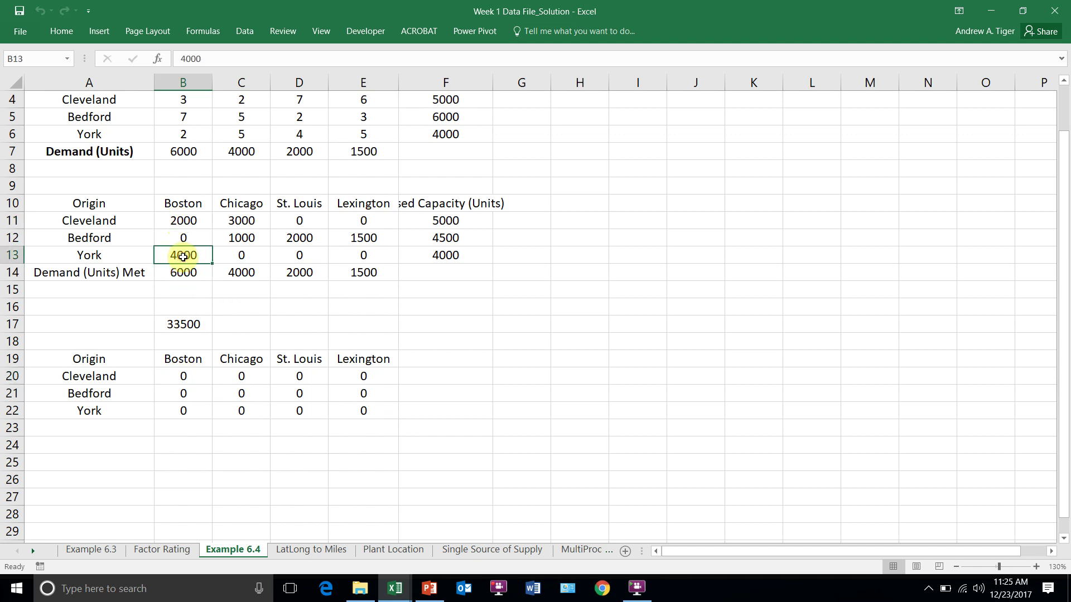
pyautogui.click(179, 410)
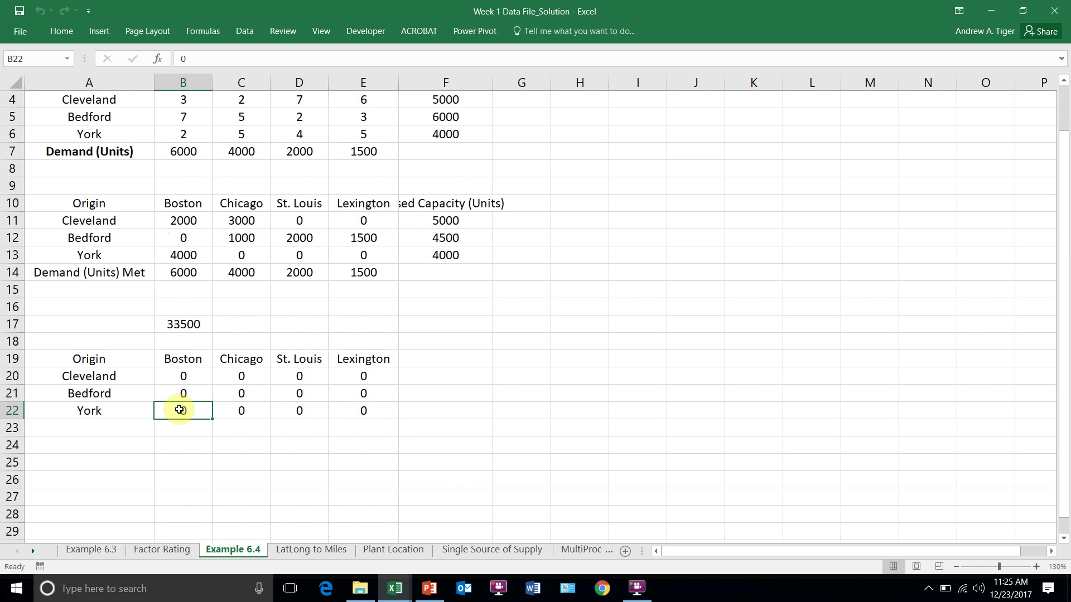
# Step: Enter the label M in A24 and the value 100000 in B24
pyautogui.click(99, 444)
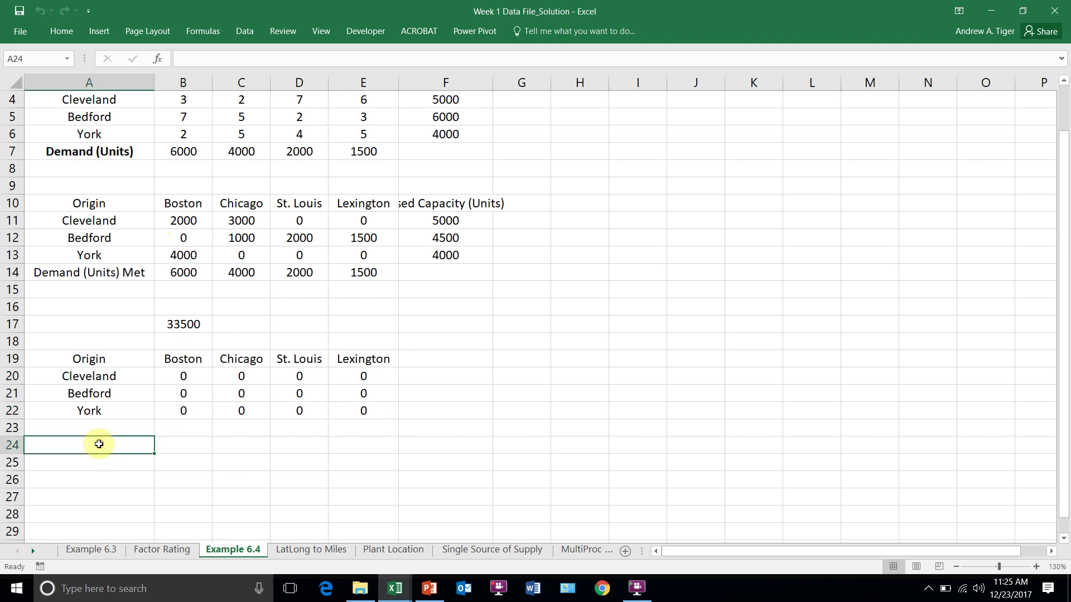
pyautogui.write('M')
pyautogui.press('Tab')
pyautogui.write('10')
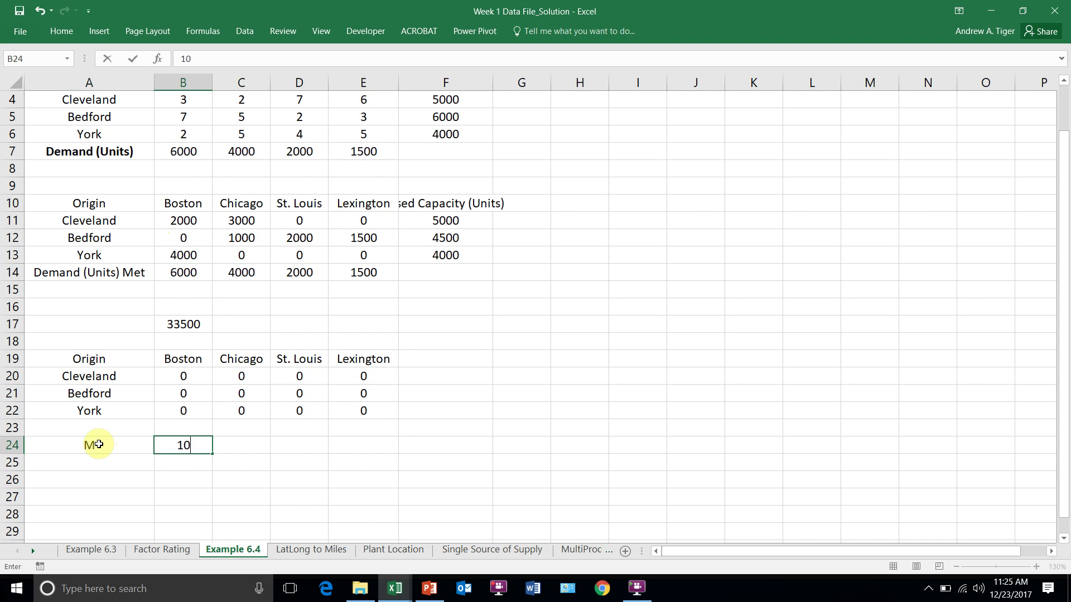
pyautogui.write('0000')
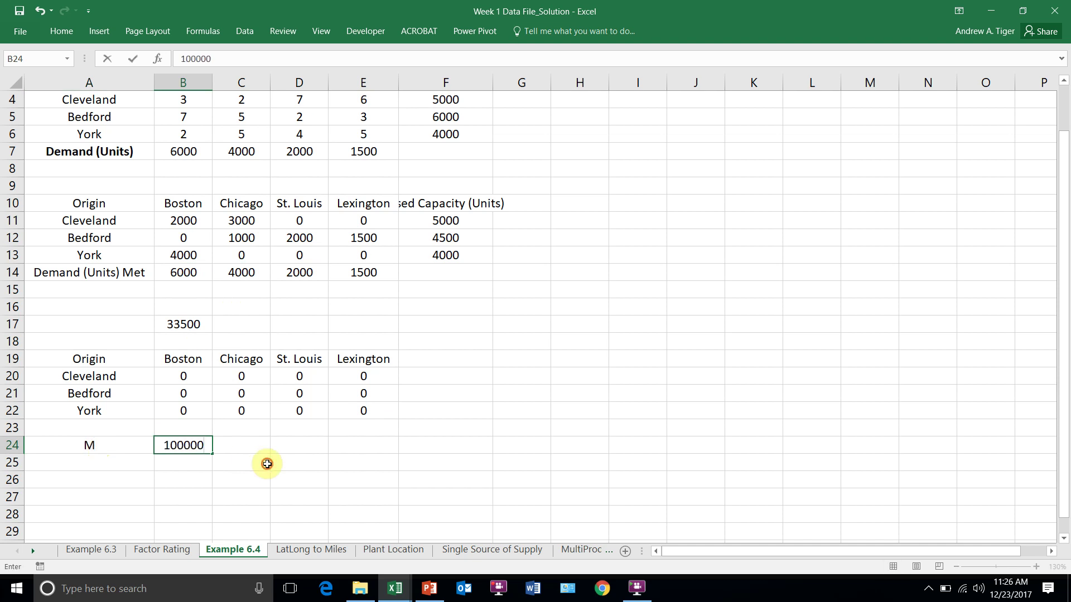
pyautogui.click(262, 462)
pyautogui.click(197, 446)
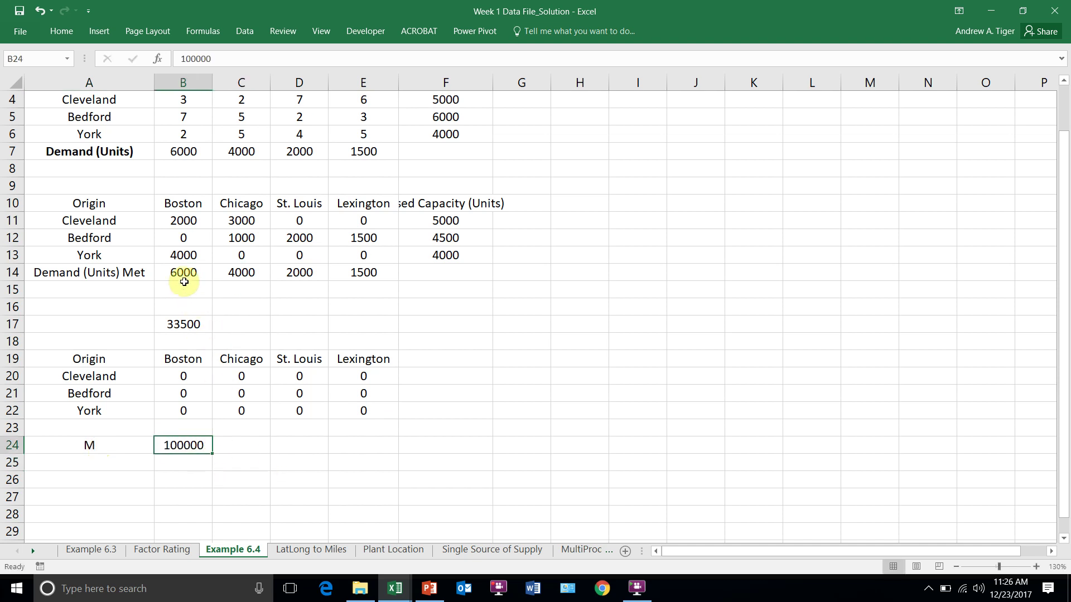
pyautogui.moveTo(211, 274); pyautogui.dragTo(358, 270)
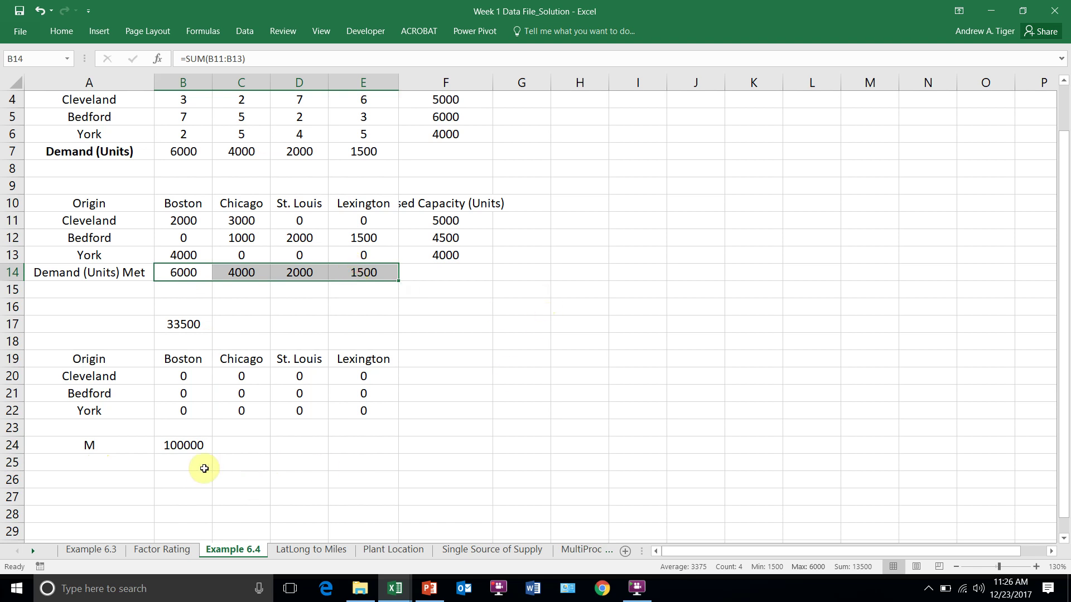
# Step: Enter =B20*$B$24 in B26, multiplying Cleveland's Boston link by M
pyautogui.click(186, 442)
pyautogui.moveTo(90, 361); pyautogui.dragTo(357, 411)
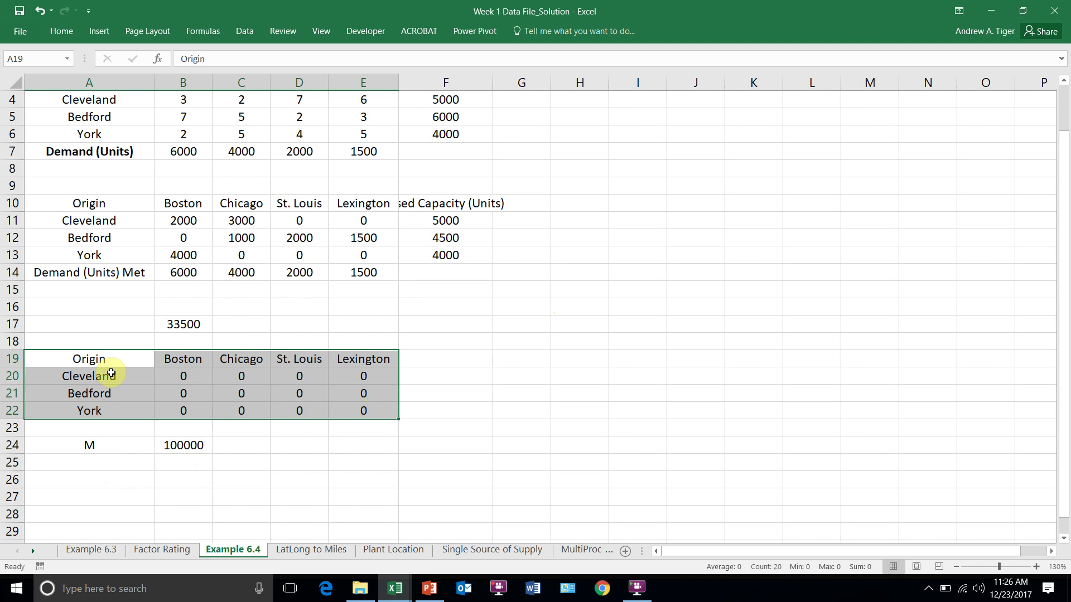
pyautogui.click(66, 480)
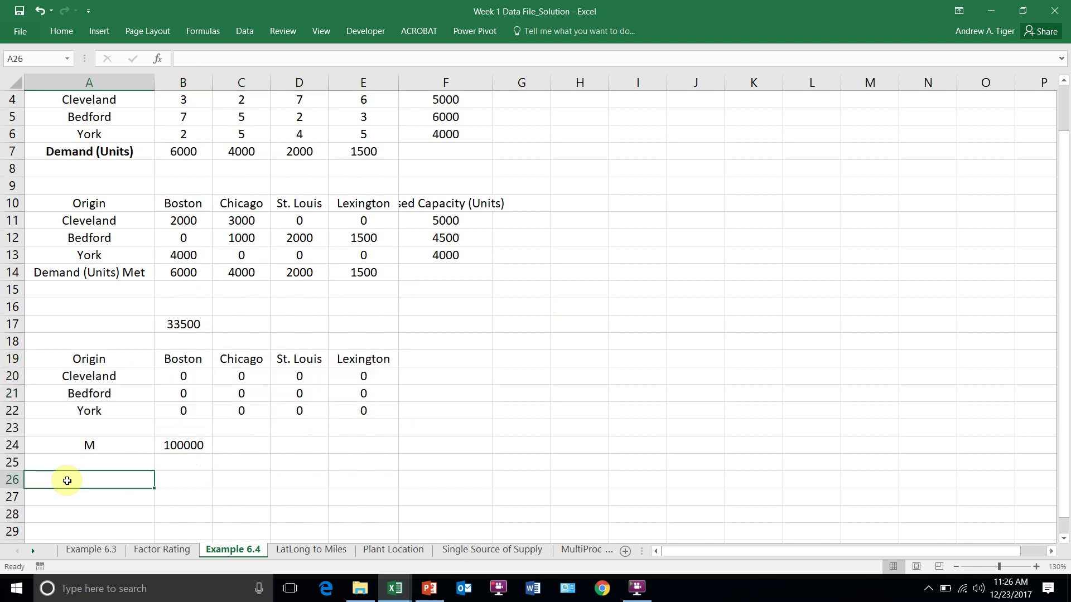
pyautogui.click(208, 481)
pyautogui.write('=')
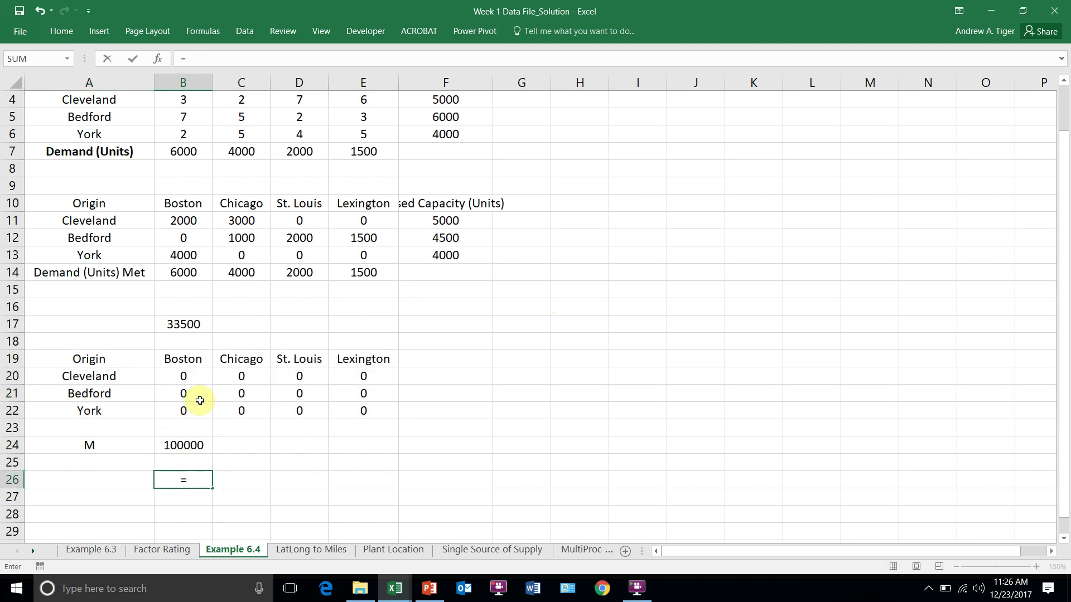
pyautogui.click(200, 380)
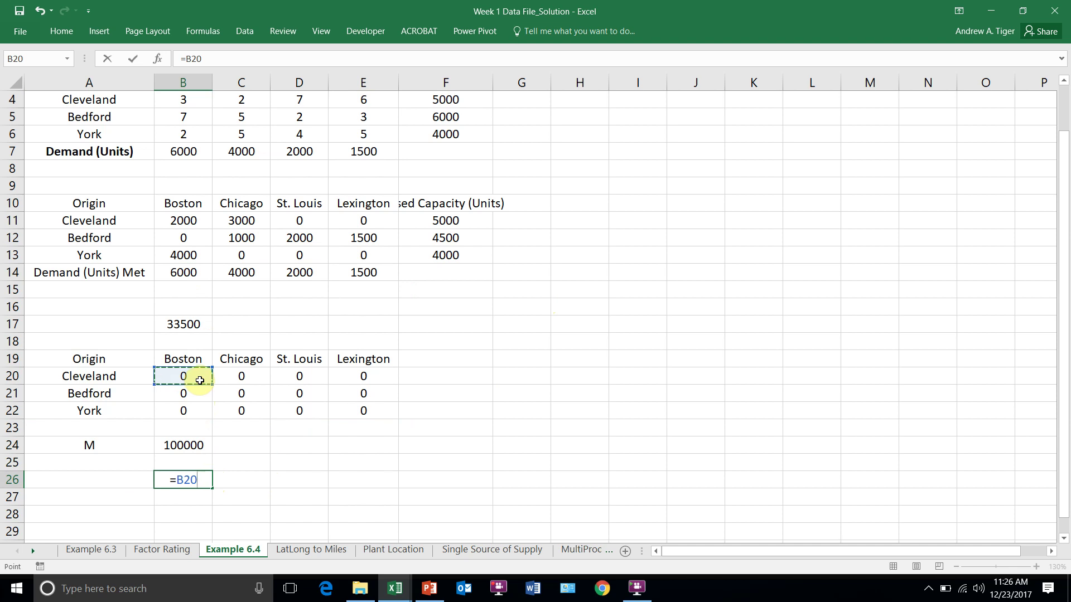
pyautogui.write('*')
pyautogui.scroll(1, 200, 381)
pyautogui.click(181, 496)
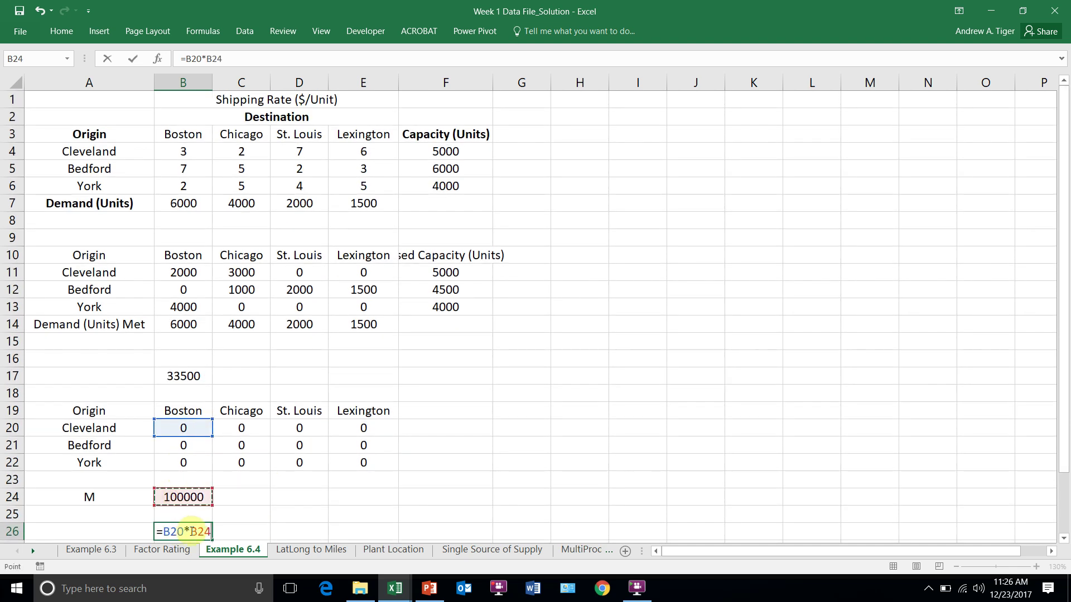
pyautogui.click(195, 532)
pyautogui.press('Return')
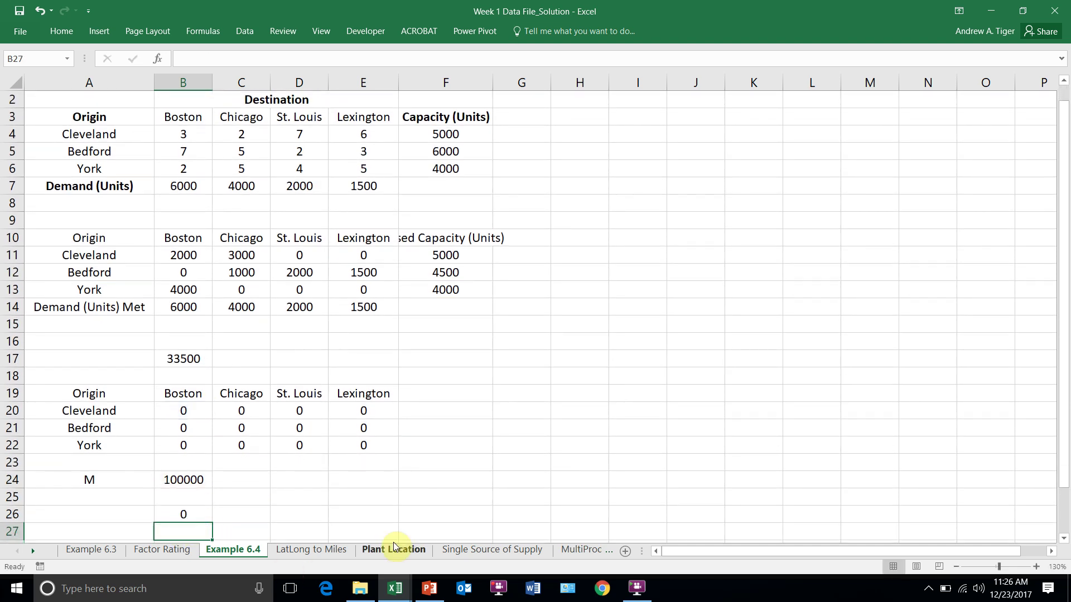
# Step: Fill the B26 formula down to row 28 and across to column E
pyautogui.scroll(-4, 229, 418)
pyautogui.click(185, 308)
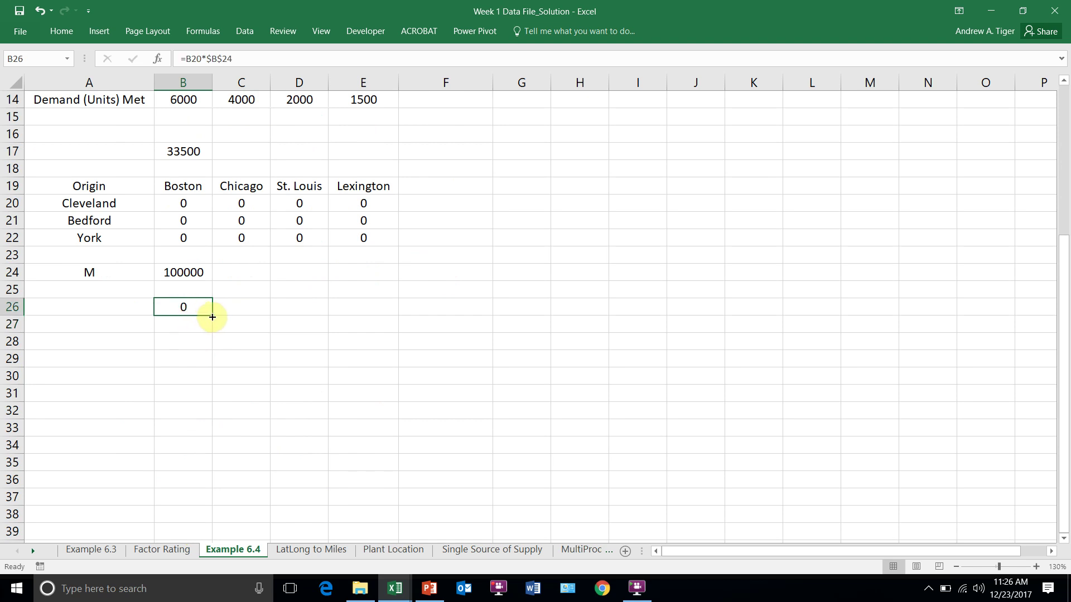
pyautogui.moveTo(213, 316); pyautogui.dragTo(214, 347)
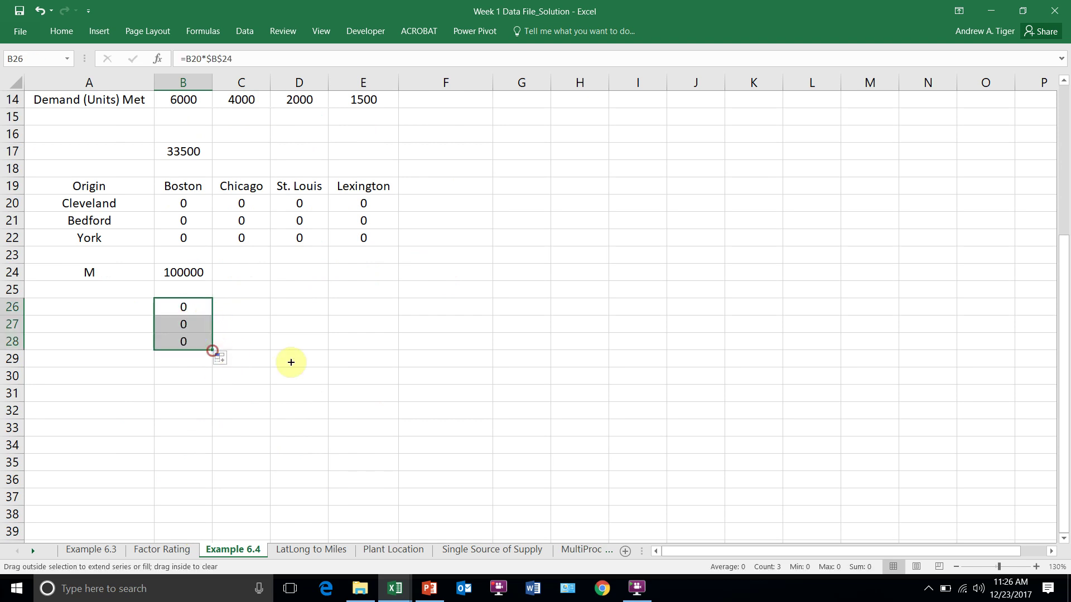
pyautogui.moveTo(291, 363); pyautogui.dragTo(390, 360)
pyautogui.click(510, 378)
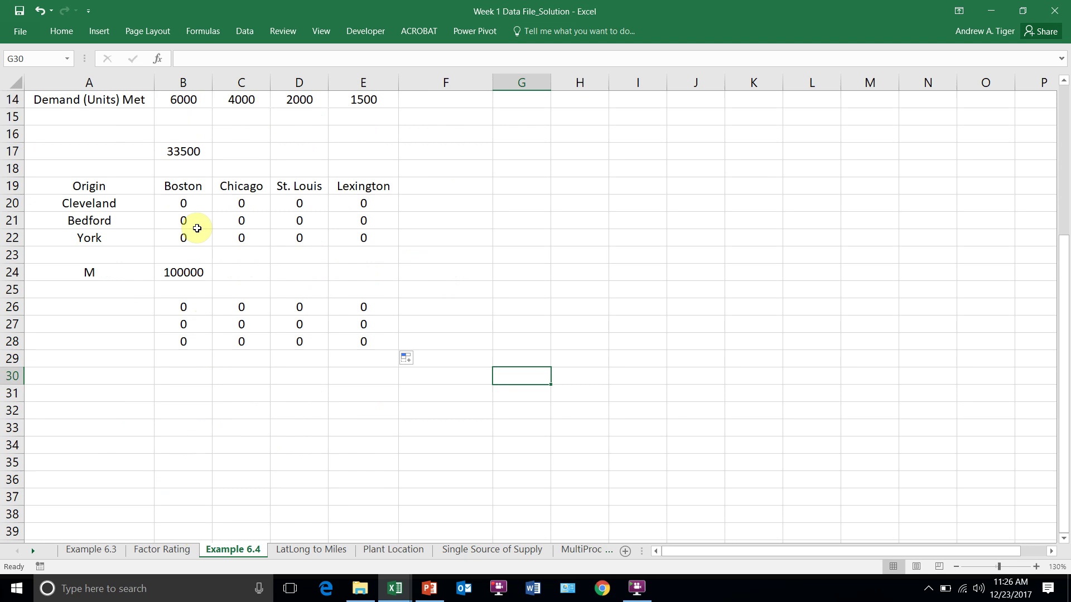
# Step: Check the link-times-M block against the binary links, M, and the E28 formula
pyautogui.moveTo(173, 202); pyautogui.dragTo(346, 234)
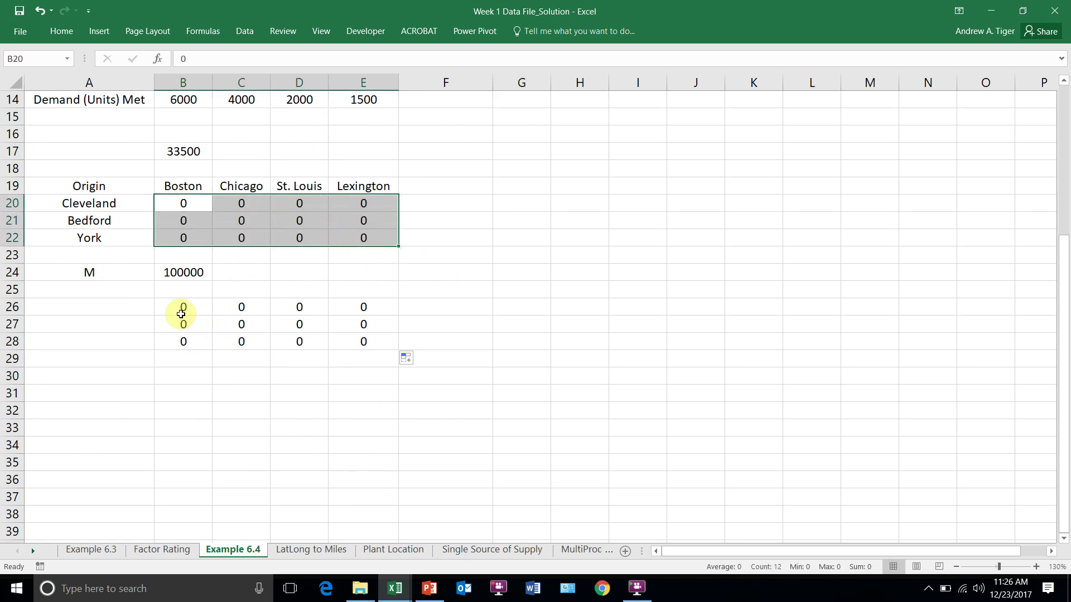
pyautogui.moveTo(181, 314); pyautogui.dragTo(363, 337)
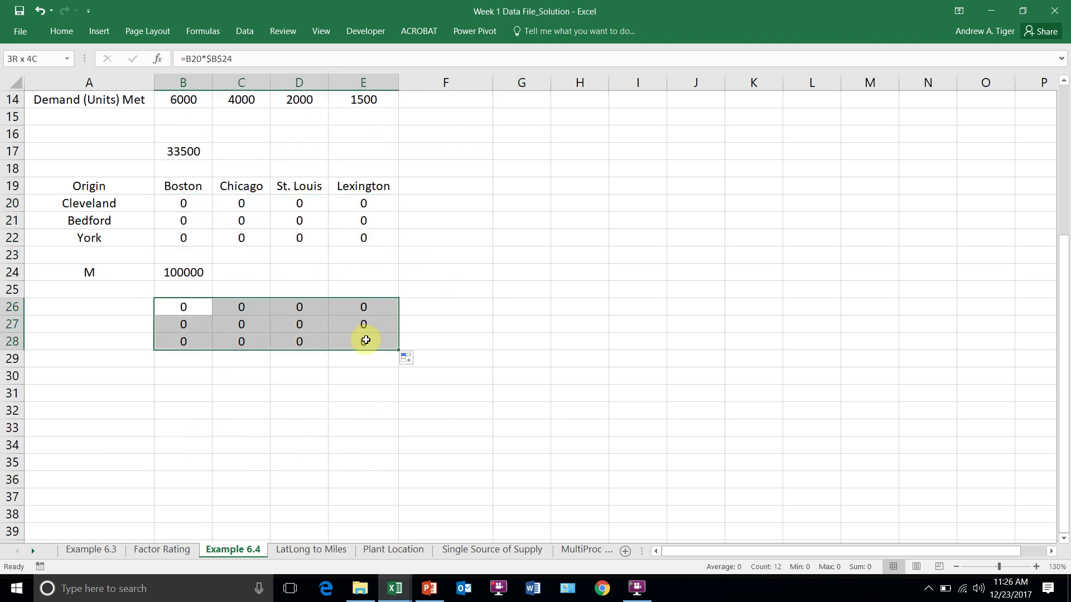
pyautogui.click(186, 272)
pyautogui.click(343, 340)
pyautogui.click(265, 55)
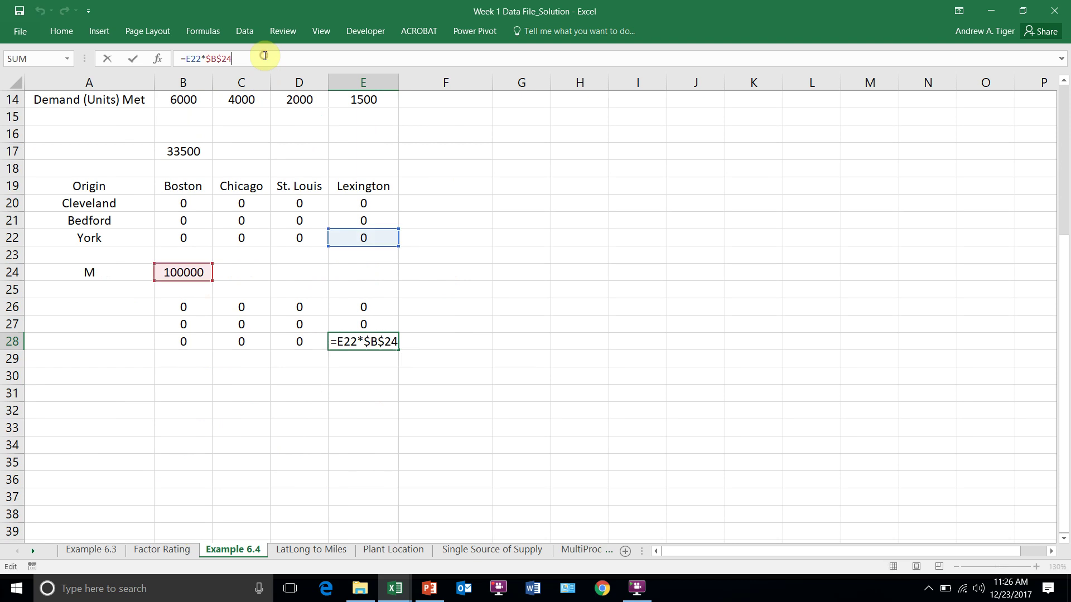
pyautogui.hotkey('ctrl', 'Return')
pyautogui.click(494, 294)
pyautogui.scroll(2, 581, 335)
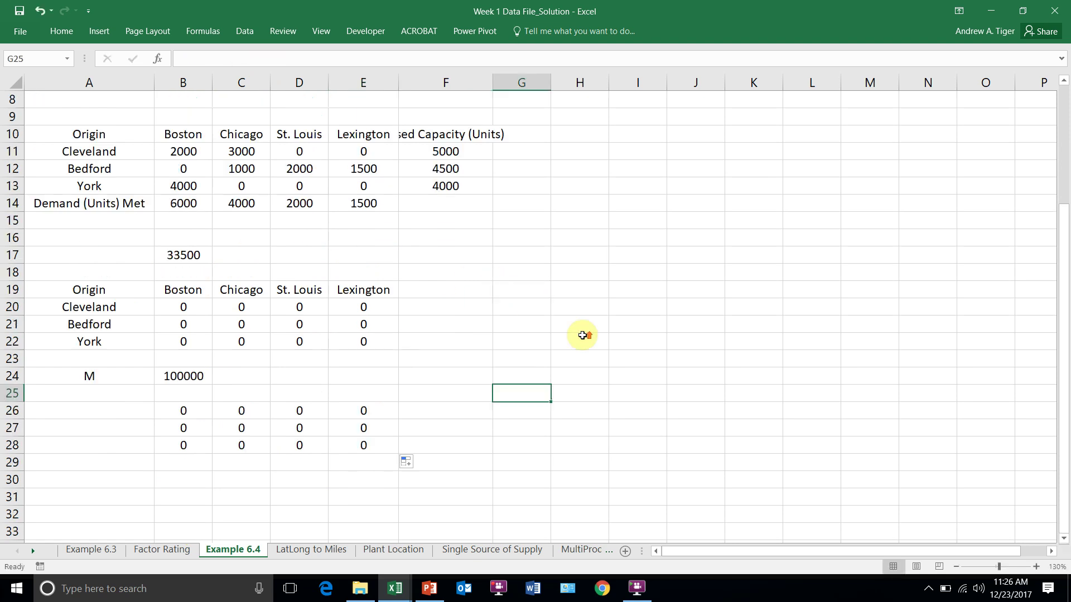
pyautogui.moveTo(184, 151); pyautogui.dragTo(345, 180)
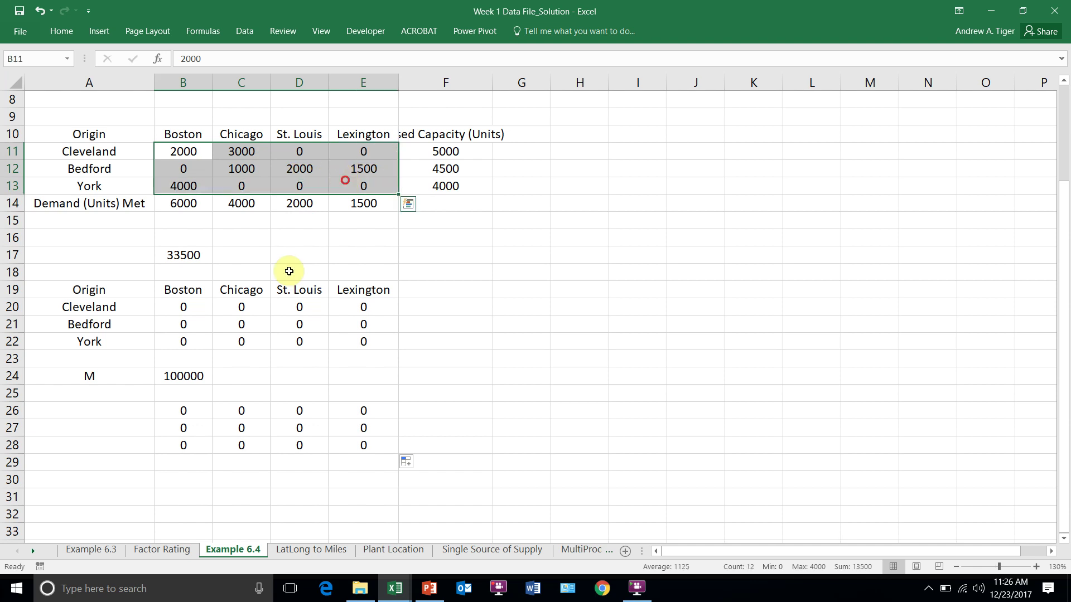
pyautogui.moveTo(176, 411); pyautogui.dragTo(347, 442)
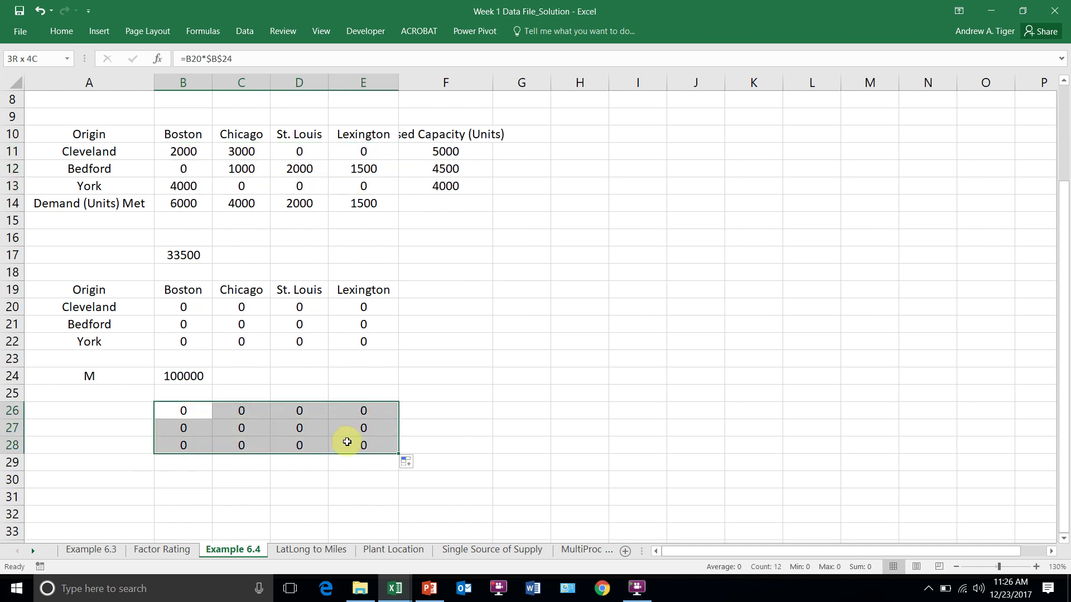
pyautogui.click(176, 308)
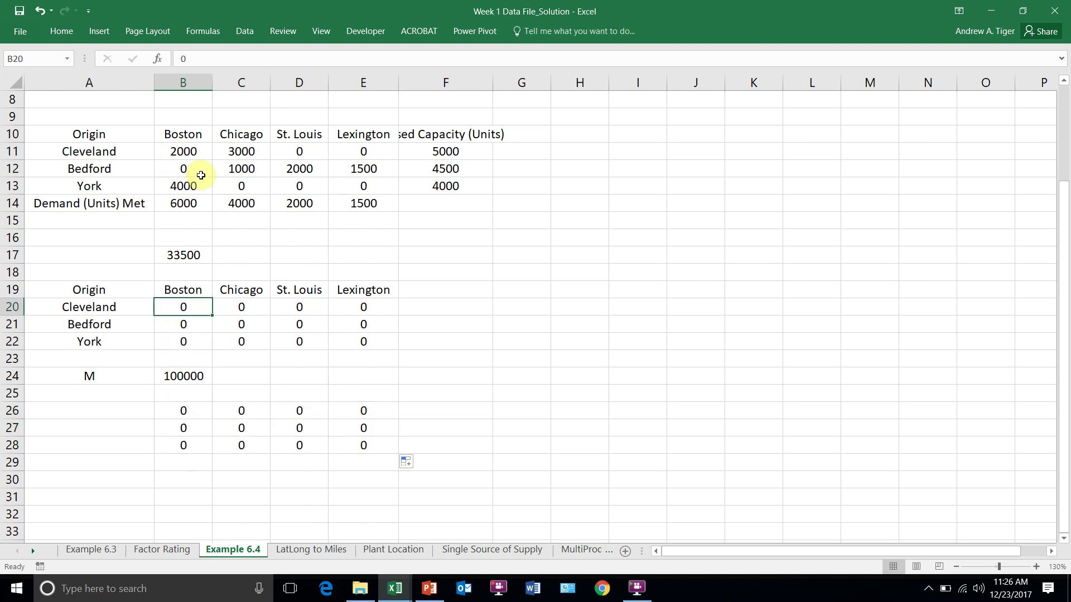
pyautogui.write('1')
pyautogui.press('Return')
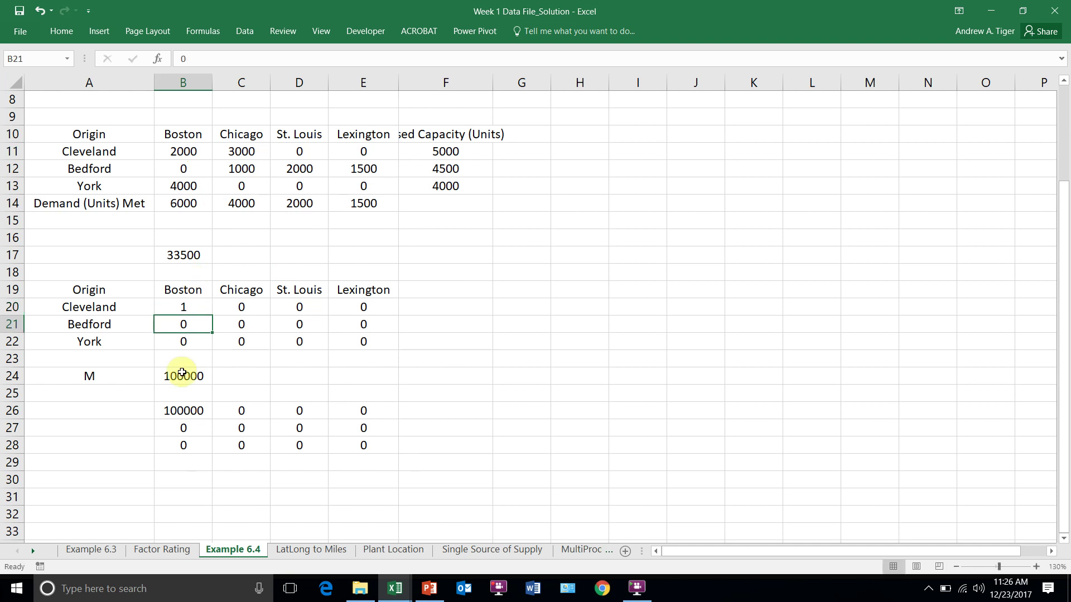
pyautogui.click(170, 411)
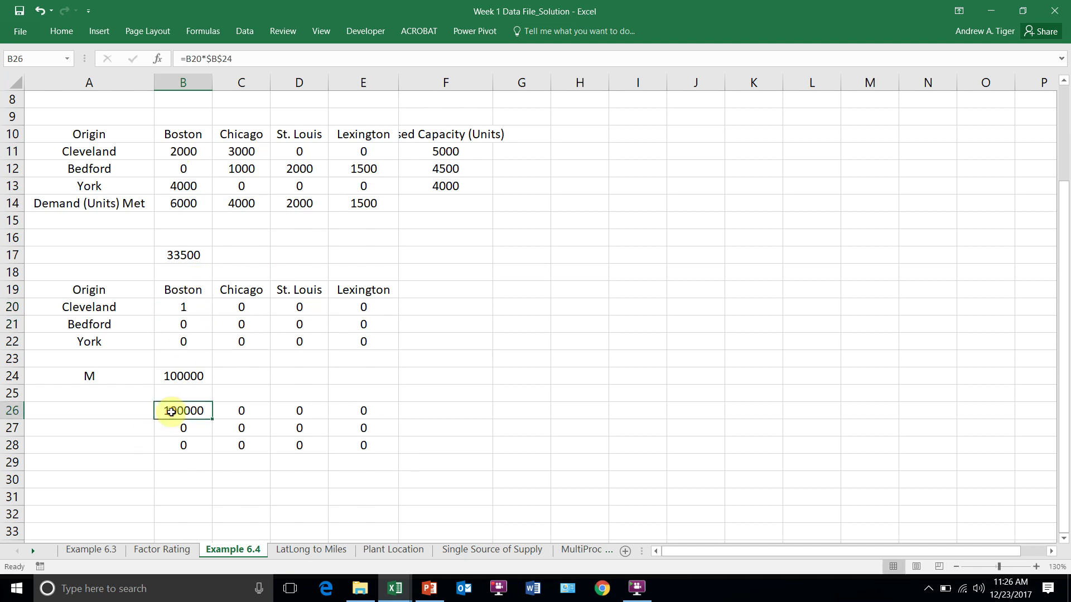
pyautogui.click(184, 307)
pyautogui.write('0')
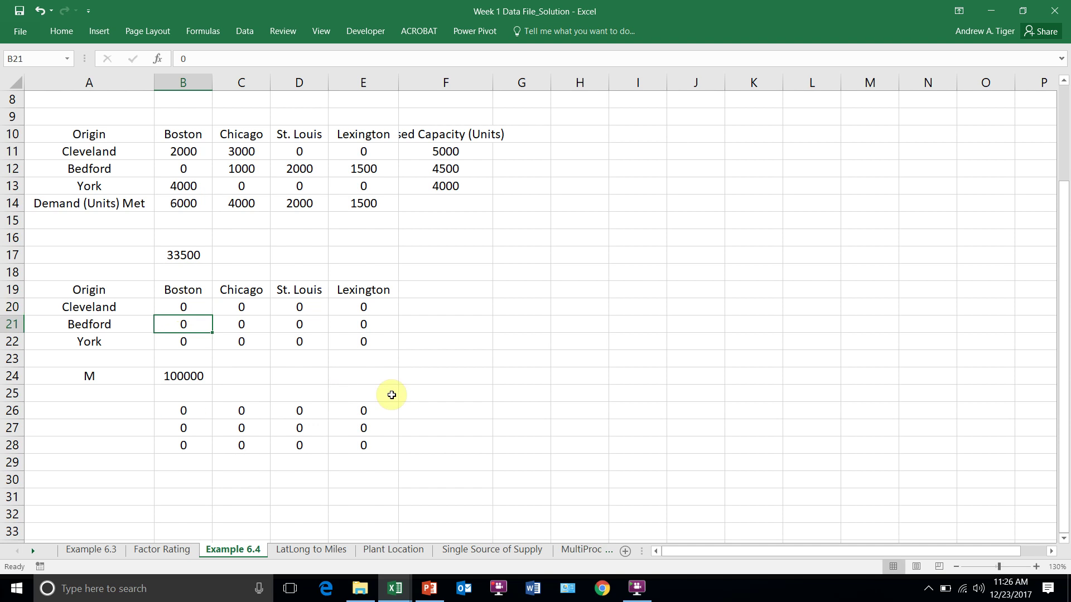
pyautogui.click(480, 393)
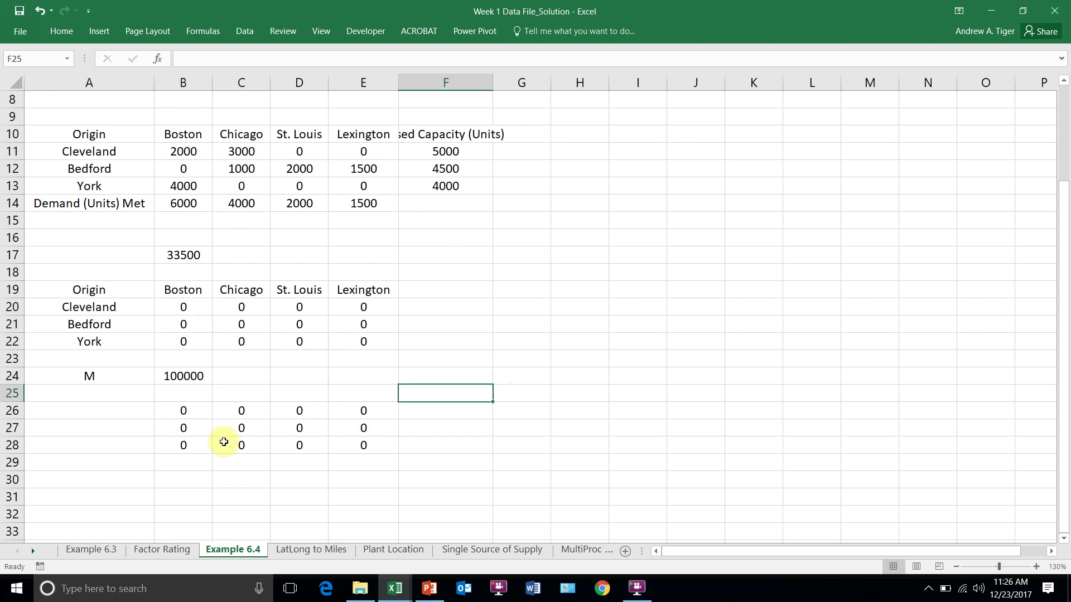
pyautogui.moveTo(196, 411); pyautogui.dragTo(331, 447)
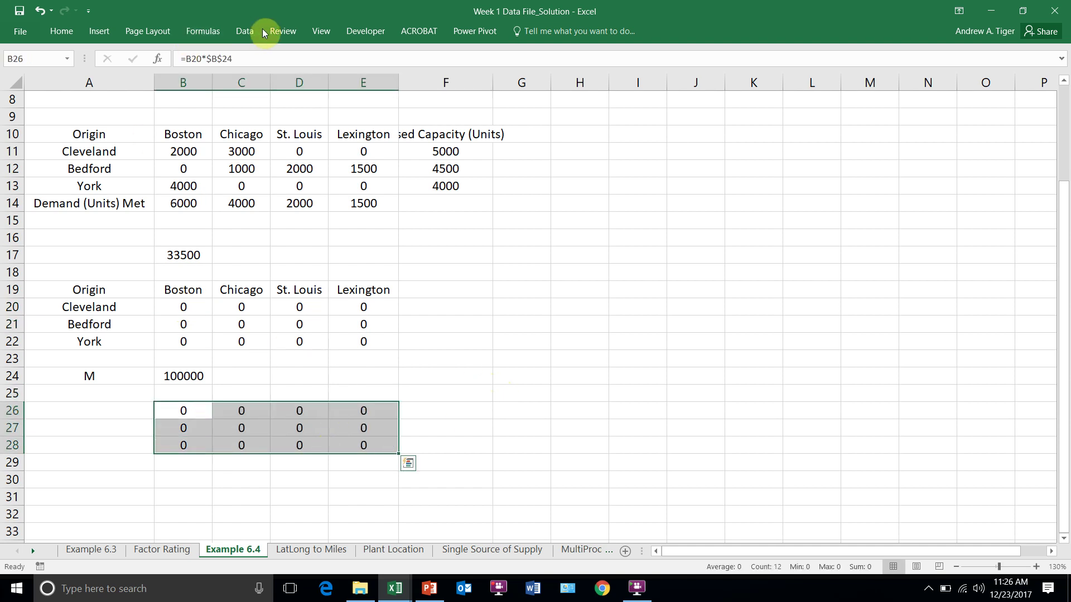
# Step: Add the Solver constraint $B$11:$E$13 <= $B$26:$E$28
pyautogui.click(244, 31)
pyautogui.click(970, 60)
pyautogui.moveTo(398, 159); pyautogui.dragTo(649, 154)
pyautogui.click(785, 282)
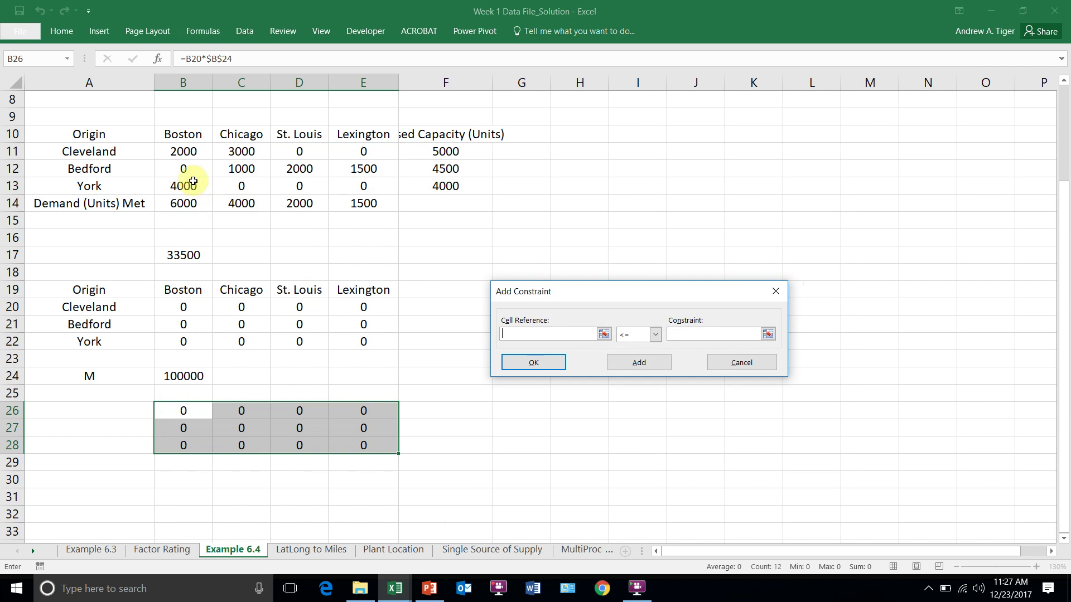
pyautogui.moveTo(179, 149); pyautogui.dragTo(342, 188)
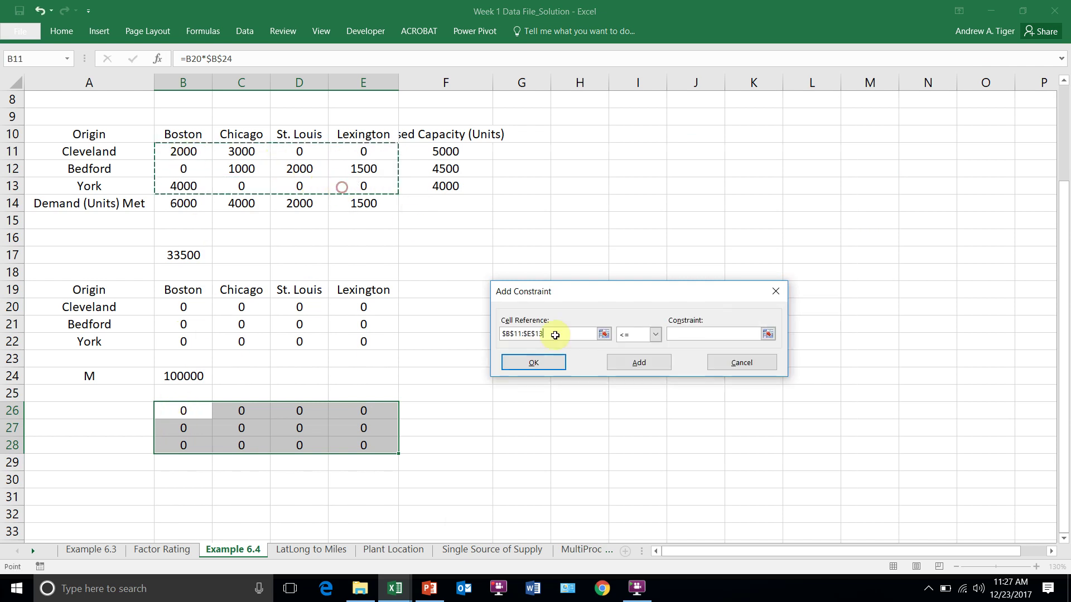
pyautogui.click(680, 339)
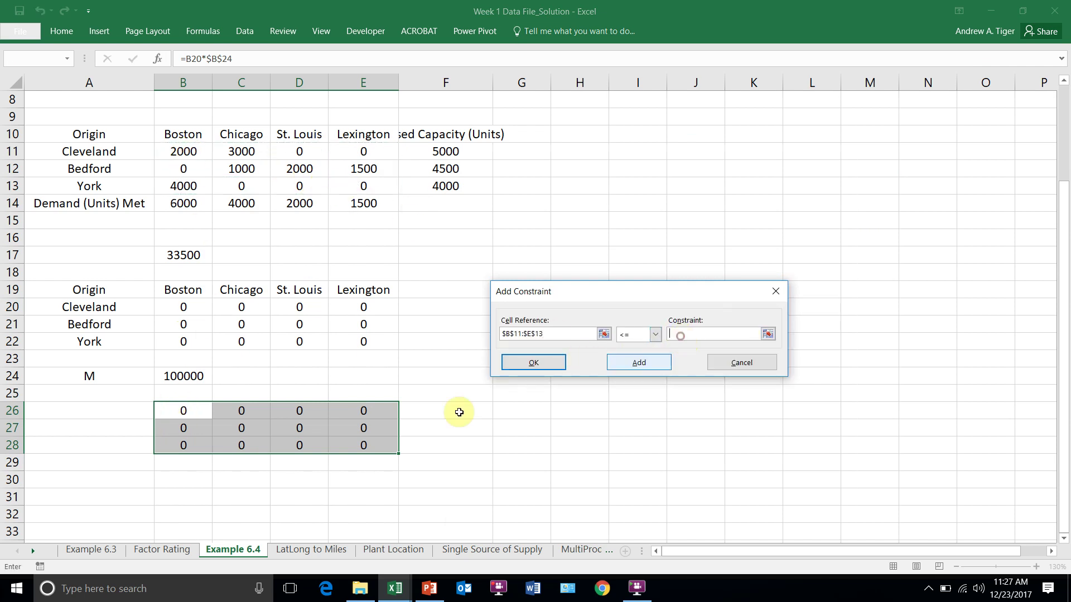
pyautogui.click(183, 410)
pyautogui.moveTo(204, 413); pyautogui.dragTo(366, 446)
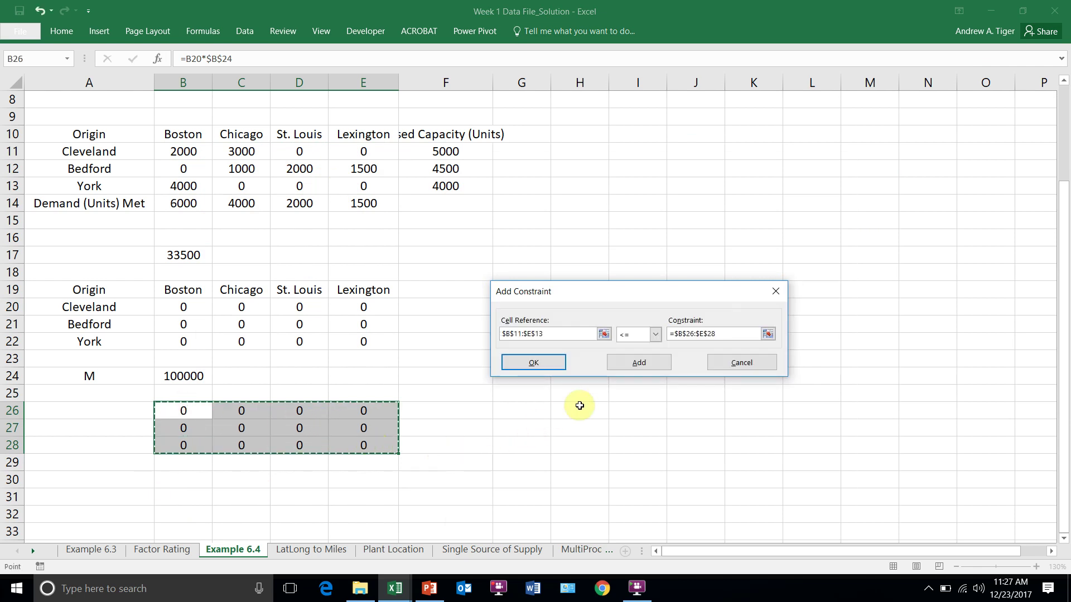
pyautogui.click(530, 367)
# Step: Solve and keep the solution, with links set to 1 wherever shipments flow
pyautogui.click(647, 505)
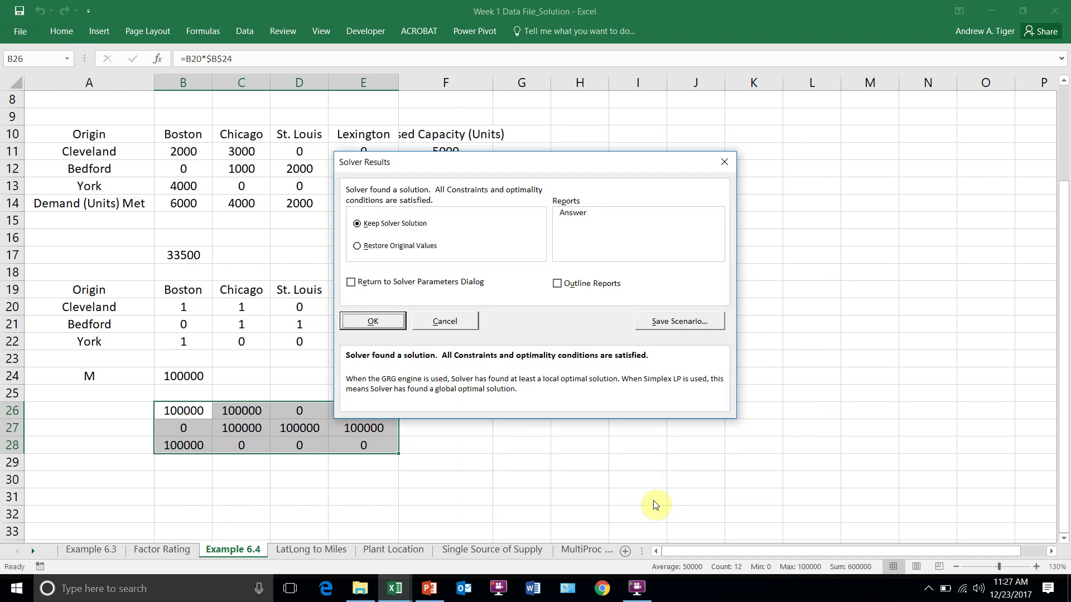
pyautogui.click(375, 324)
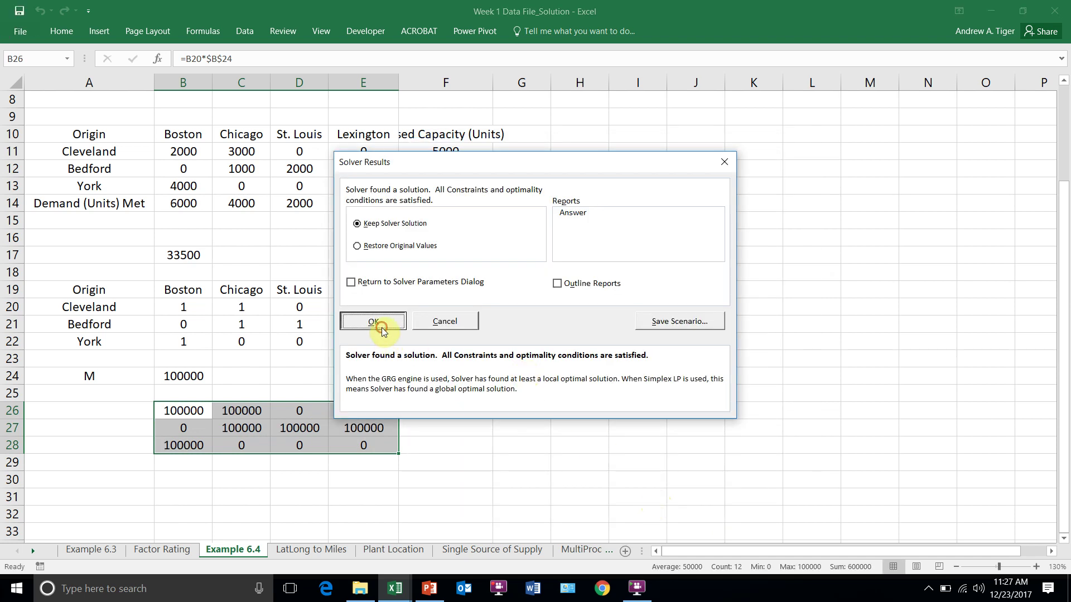
pyautogui.click(579, 339)
# Step: Review each destination's binary links against the Boston shipments in B11:B13
pyautogui.moveTo(181, 305); pyautogui.dragTo(337, 337)
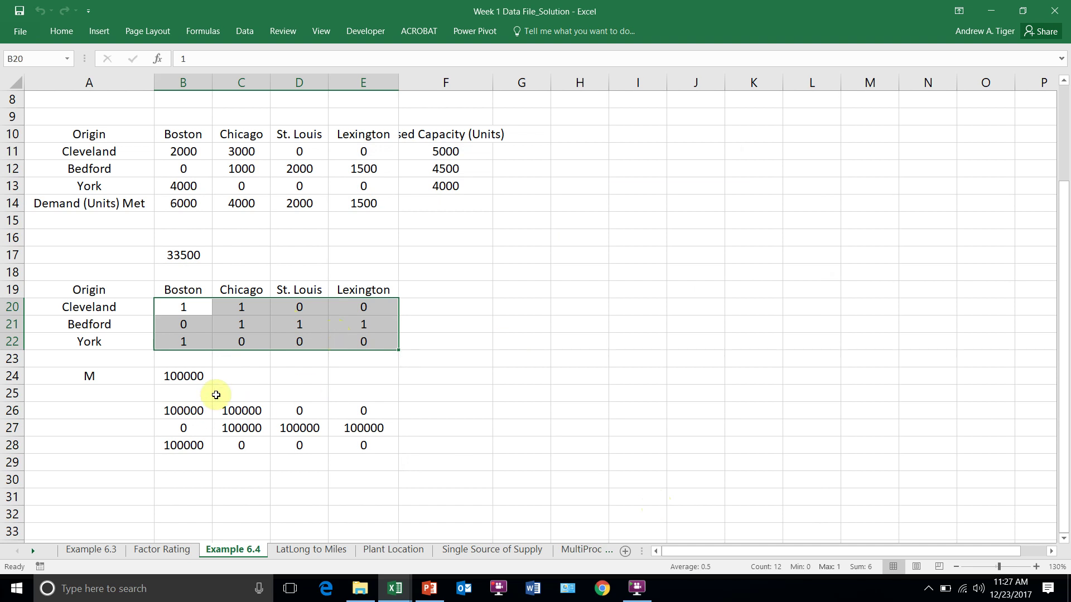
pyautogui.moveTo(179, 310); pyautogui.dragTo(175, 344)
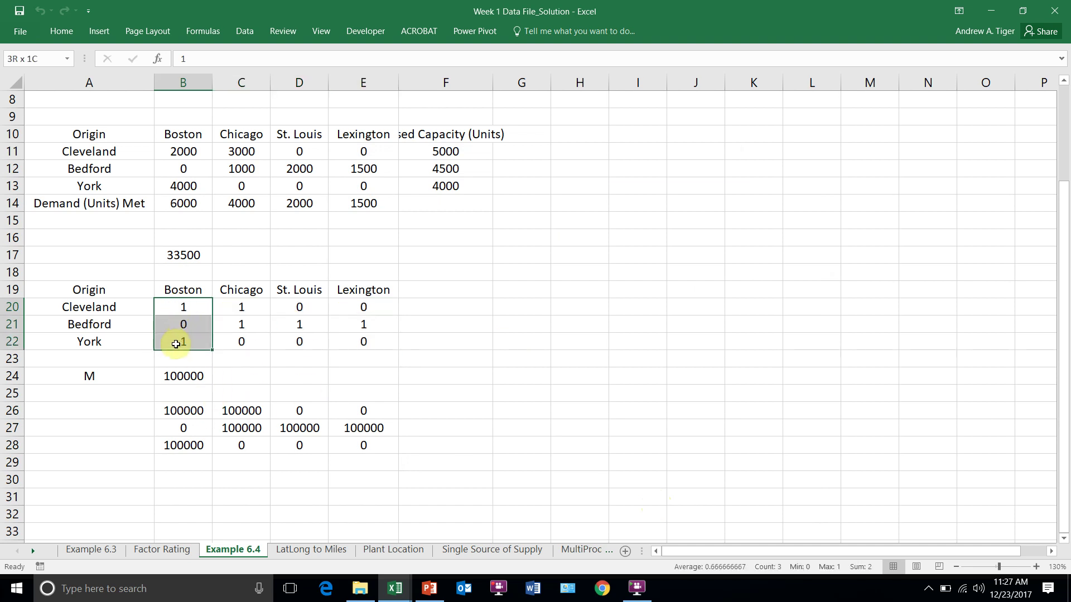
pyautogui.moveTo(195, 151); pyautogui.dragTo(179, 183)
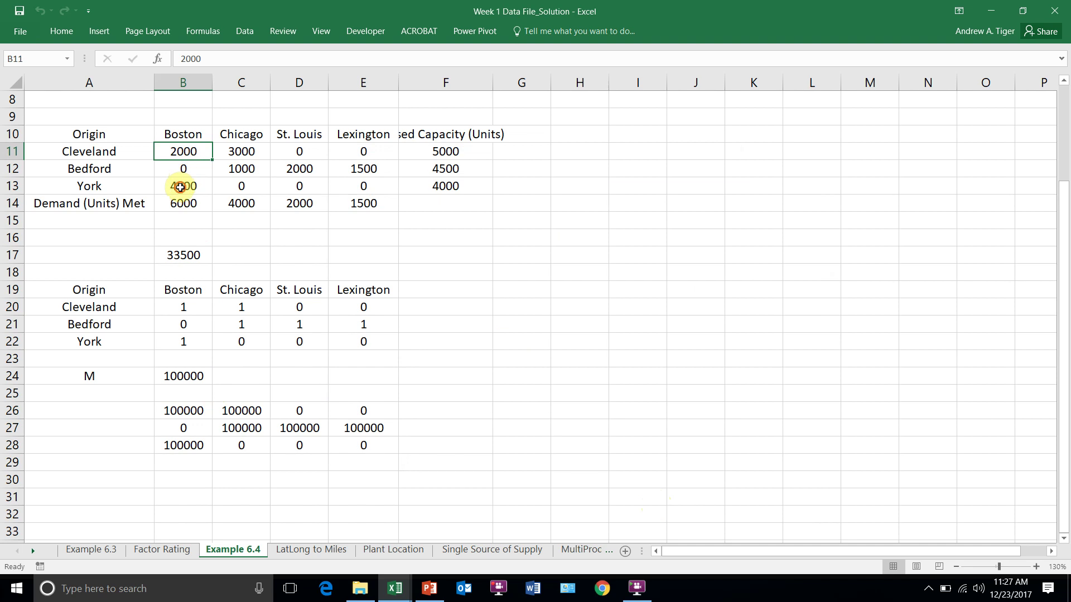
pyautogui.click(179, 184)
pyautogui.moveTo(239, 306); pyautogui.dragTo(235, 317)
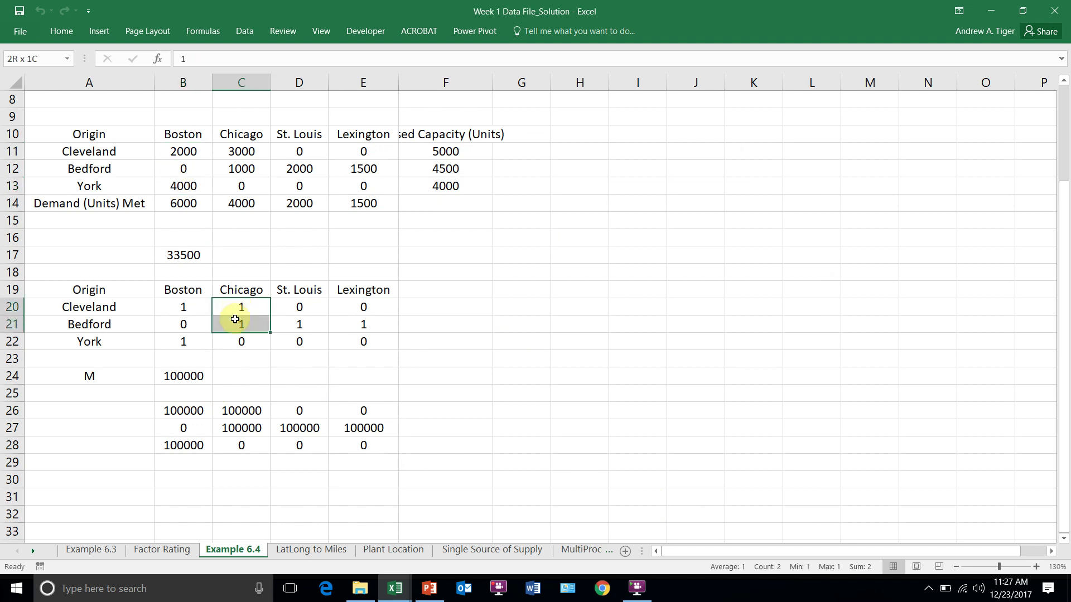
pyautogui.moveTo(200, 306); pyautogui.dragTo(184, 338)
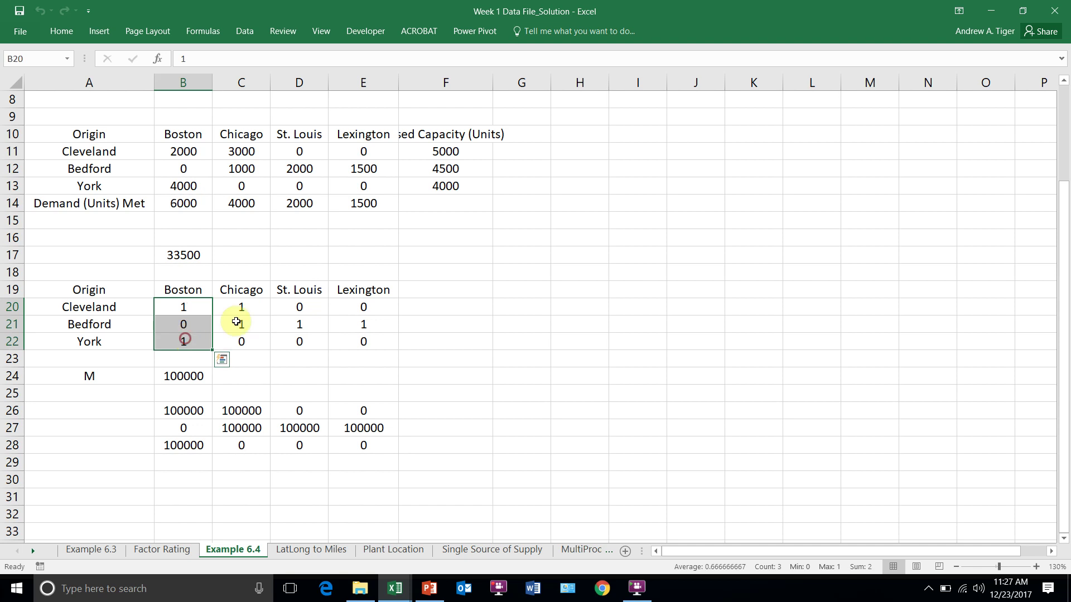
pyautogui.click(447, 324)
# Step: Enter =SUM(B20:B22) in B23 and fill it to E23, giving 2, 2, 1, 1
pyautogui.click(189, 355)
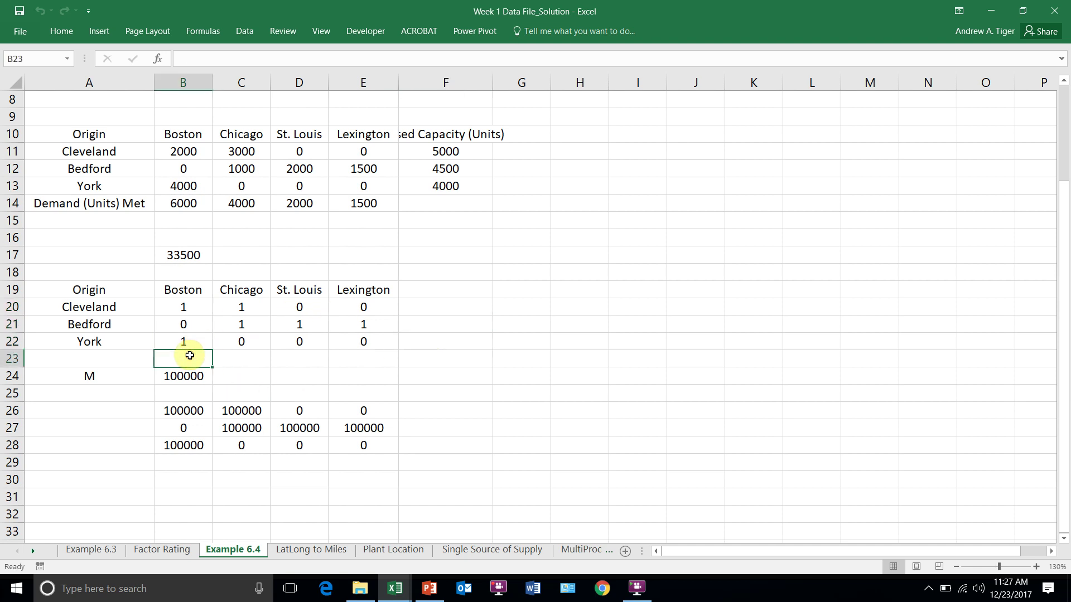
pyautogui.write('=sum(')
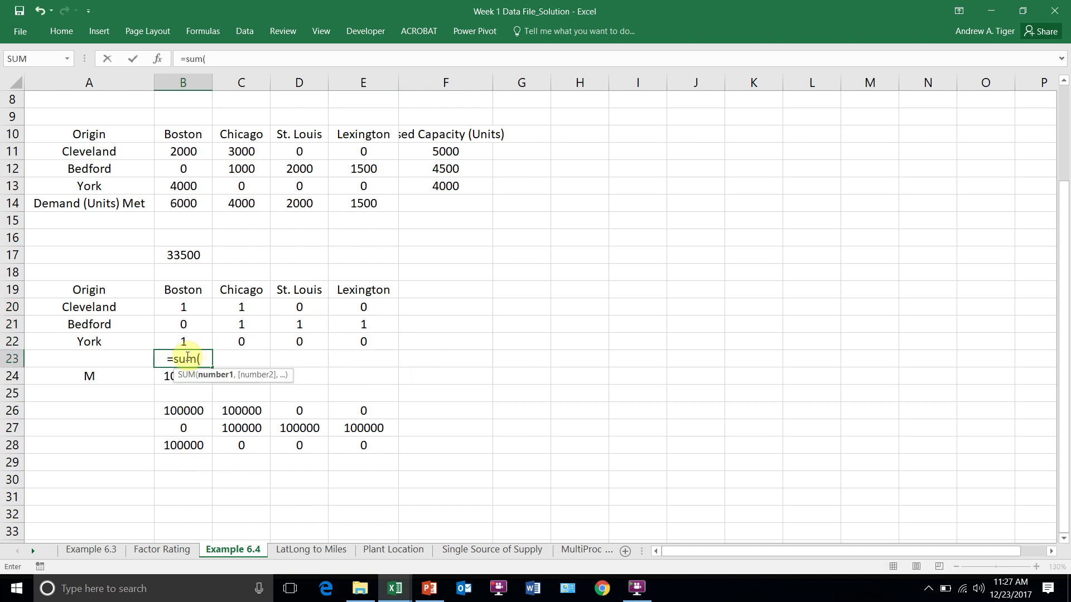
pyautogui.moveTo(177, 308); pyautogui.dragTo(171, 342)
pyautogui.write(')')
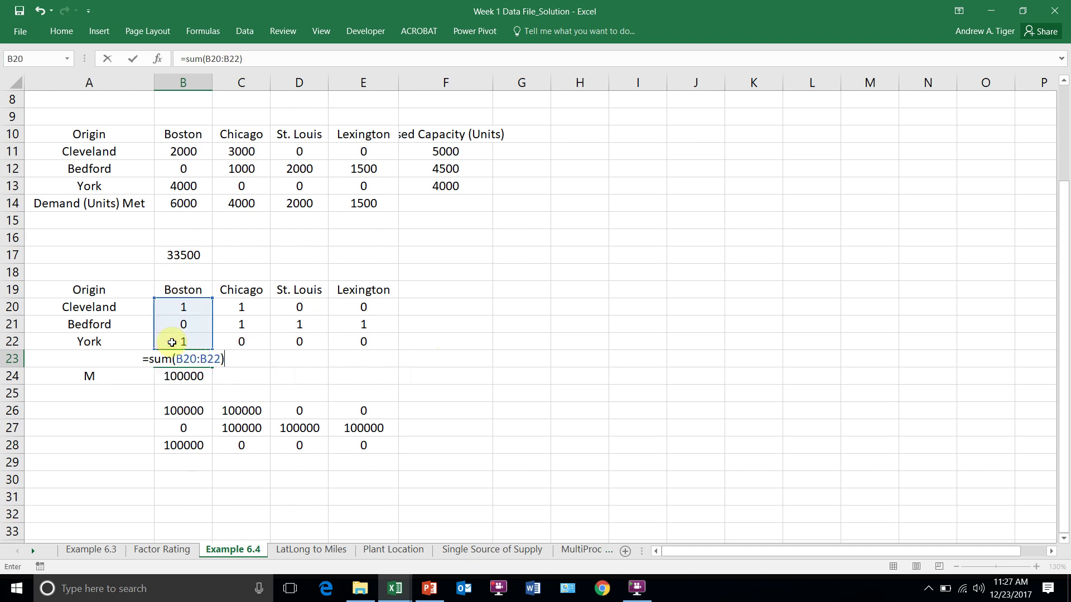
pyautogui.press('Return')
pyautogui.click(178, 355)
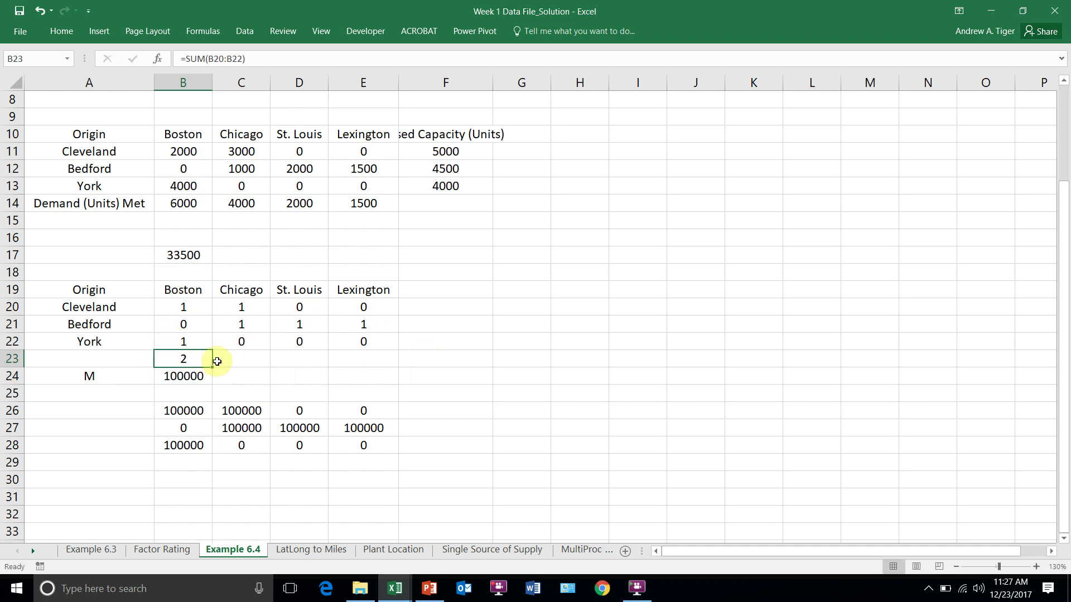
pyautogui.moveTo(212, 366); pyautogui.dragTo(372, 358)
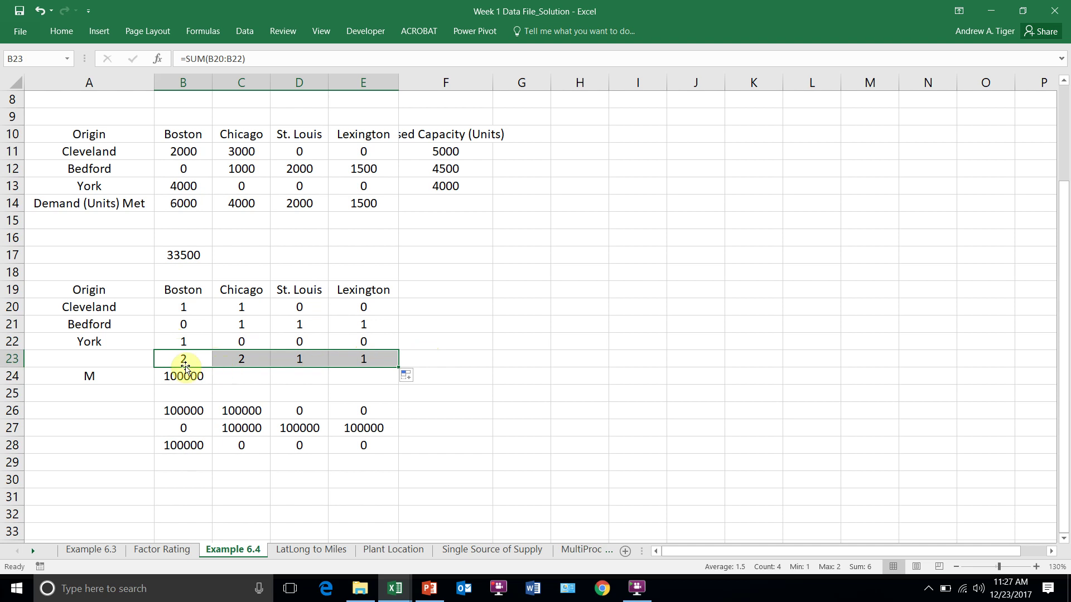
pyautogui.moveTo(183, 359); pyautogui.dragTo(348, 353)
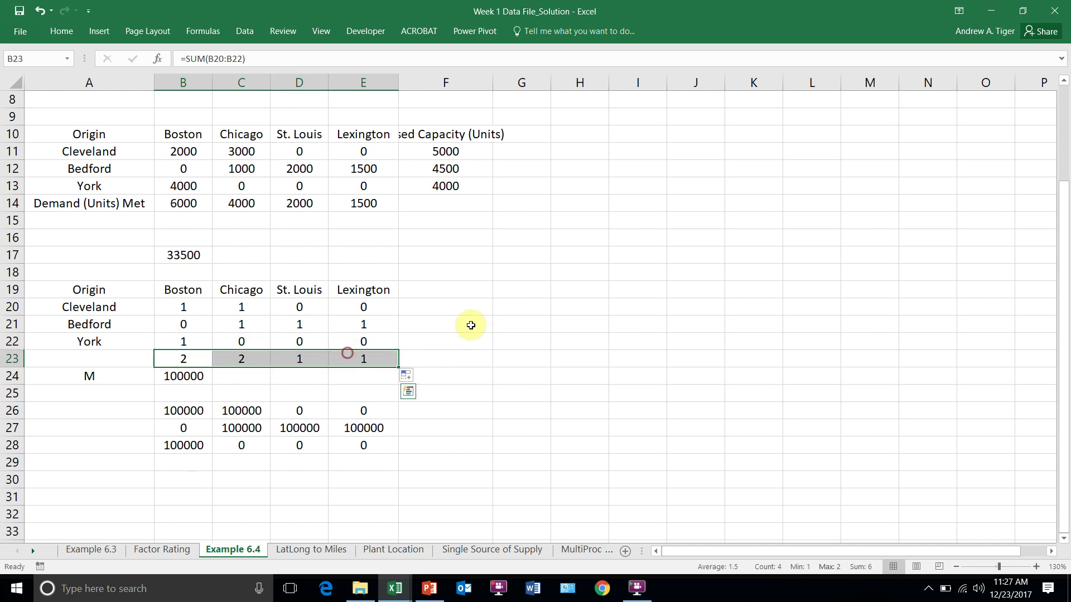
# Step: Add the Solver constraint $B$23:$E$23 <= 1
pyautogui.click(471, 322)
pyautogui.click(178, 258)
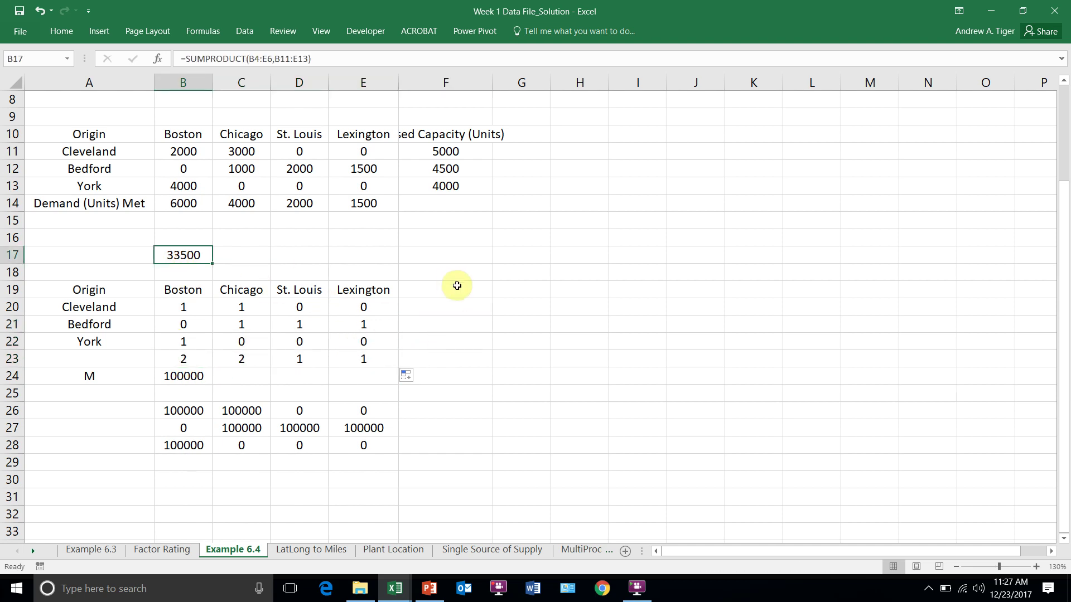
pyautogui.click(243, 32)
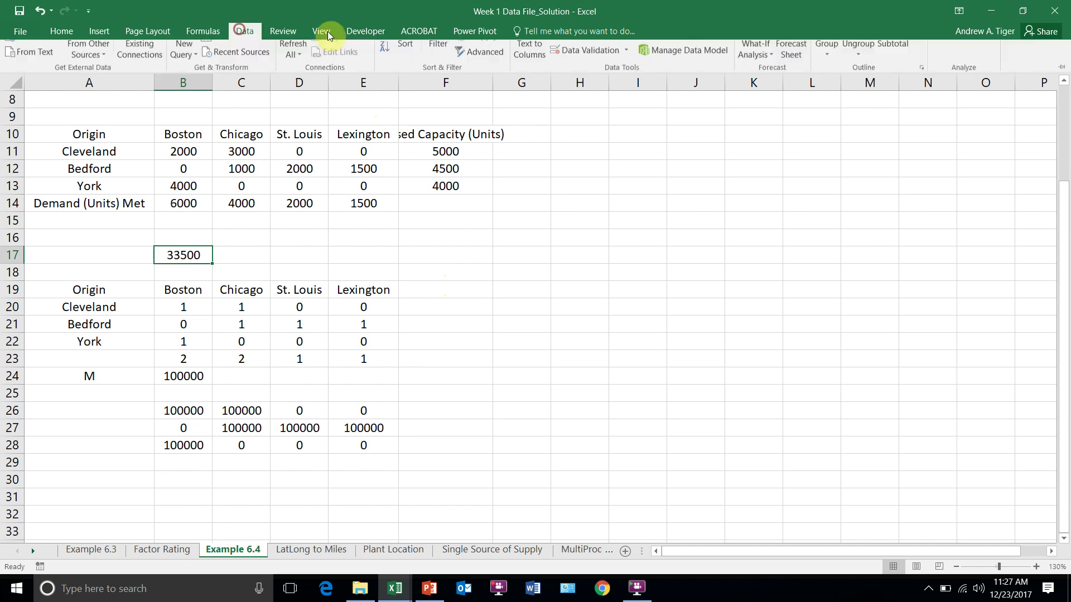
pyautogui.click(955, 66)
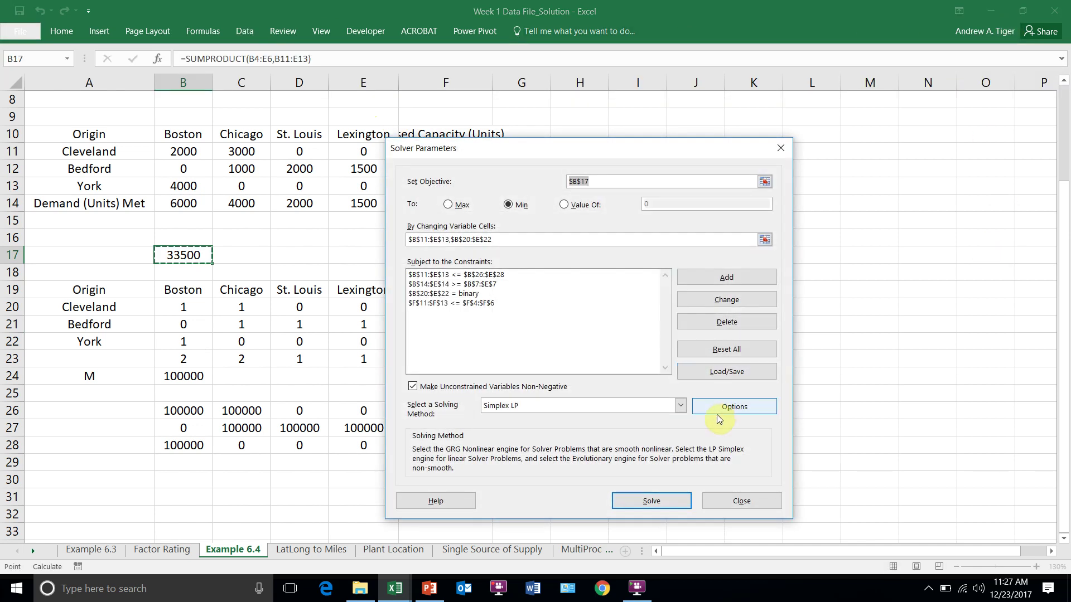
pyautogui.click(734, 281)
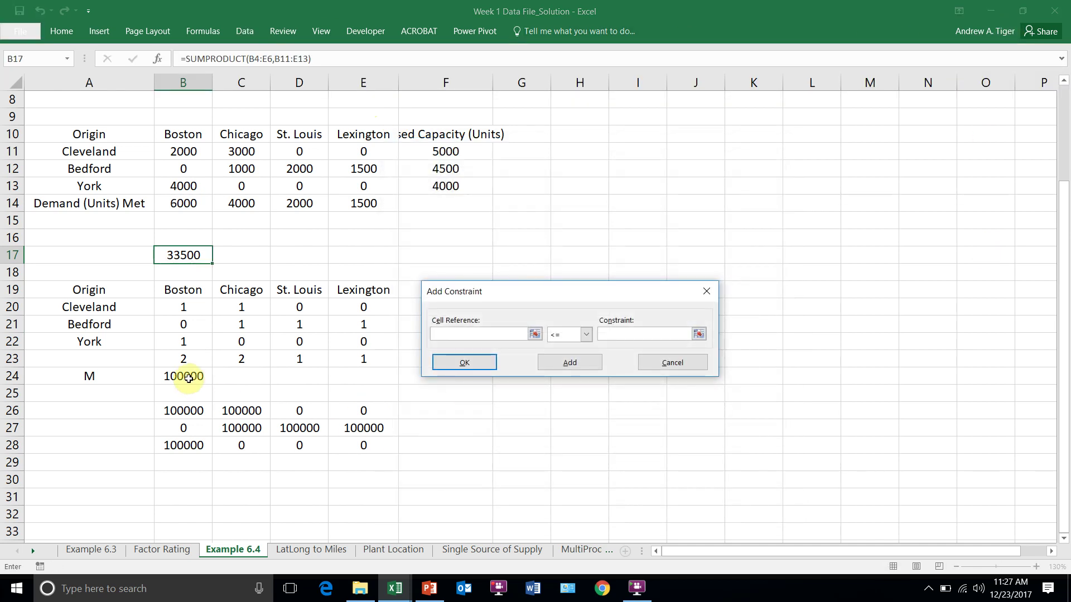
pyautogui.moveTo(178, 359); pyautogui.dragTo(364, 359)
pyautogui.click(623, 336)
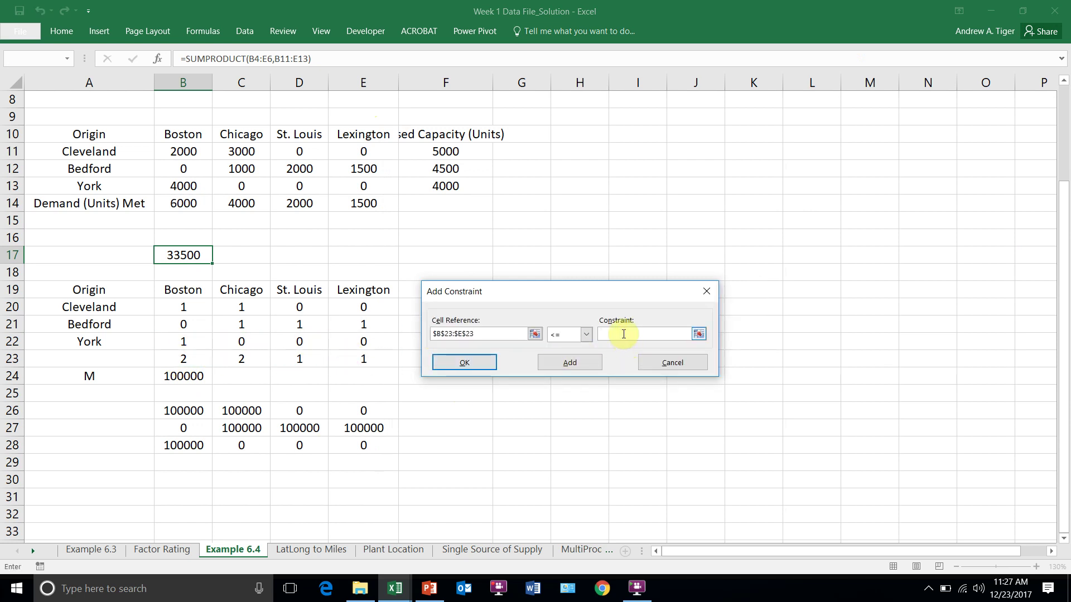
pyautogui.write('1')
pyautogui.click(477, 366)
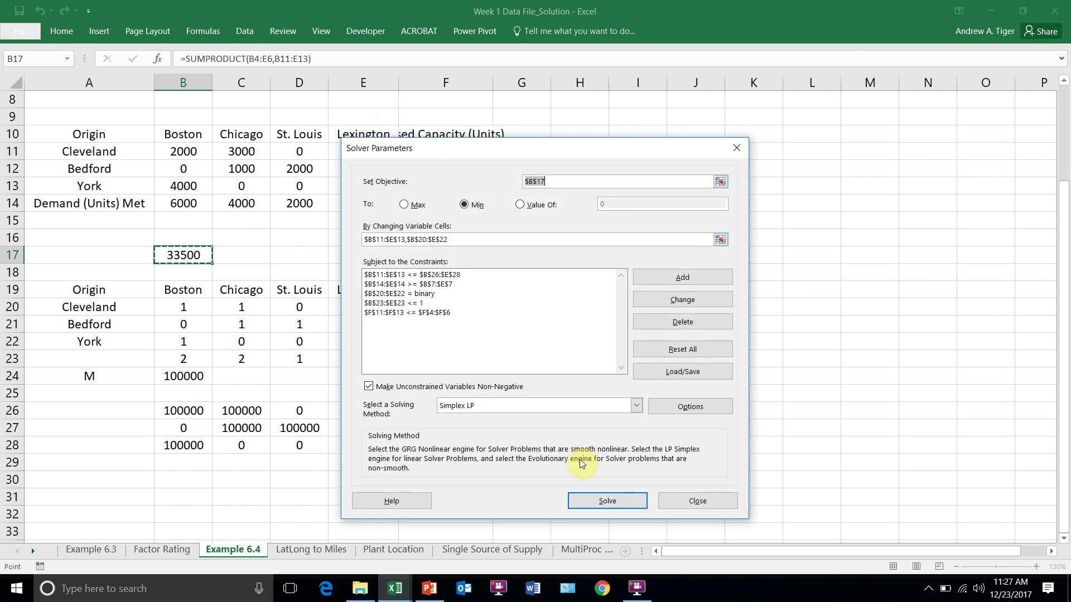
# Step: Solve and keep the single-source plan, which costs 65500
pyautogui.click(612, 433)
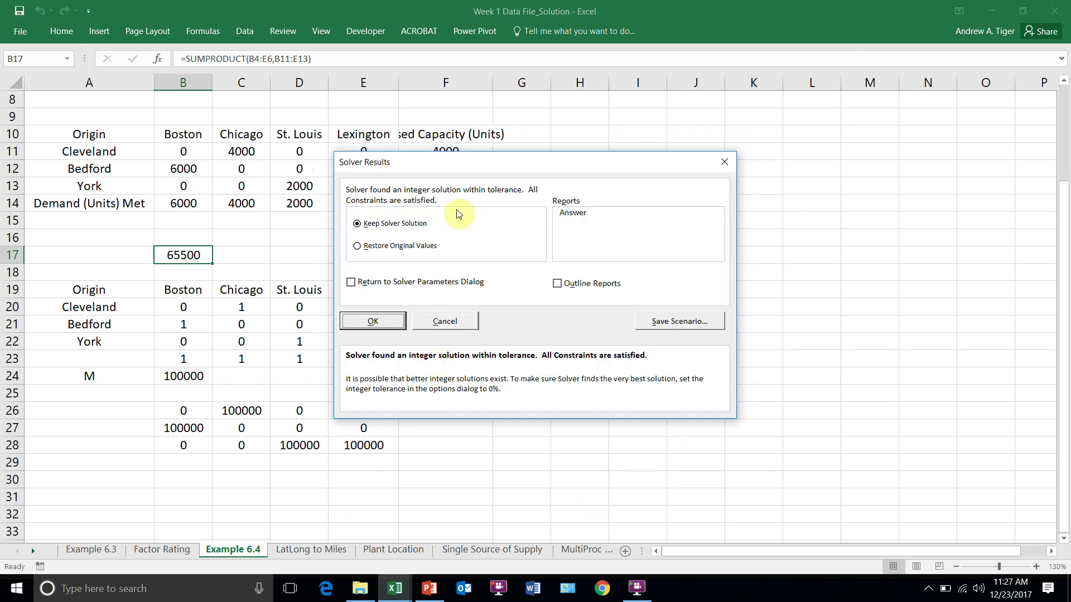
pyautogui.moveTo(462, 161); pyautogui.dragTo(743, 153)
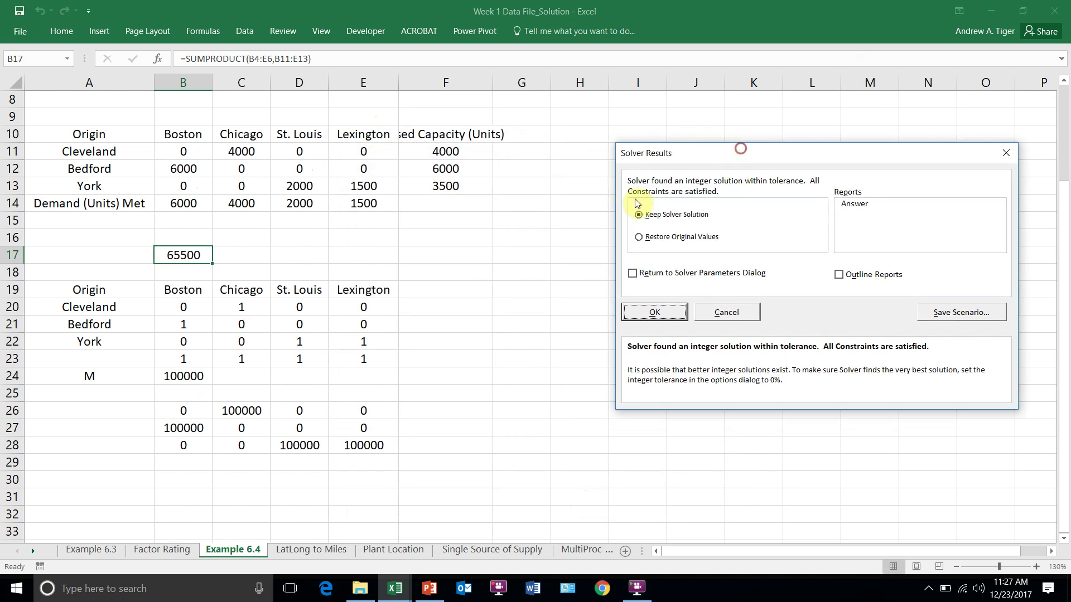
pyautogui.click(648, 312)
pyautogui.click(603, 331)
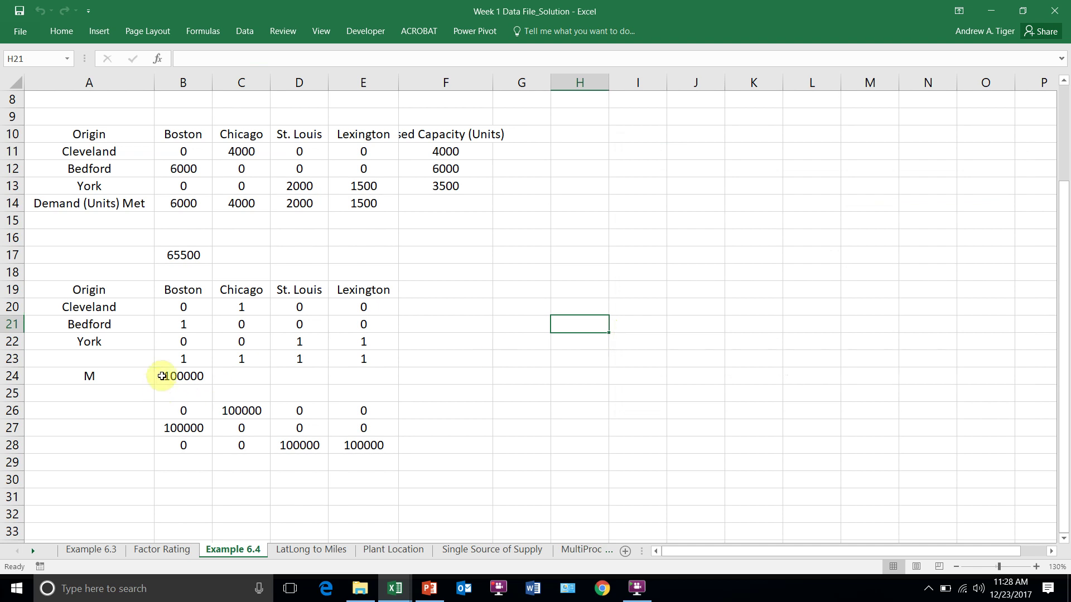
pyautogui.moveTo(162, 360); pyautogui.dragTo(351, 353)
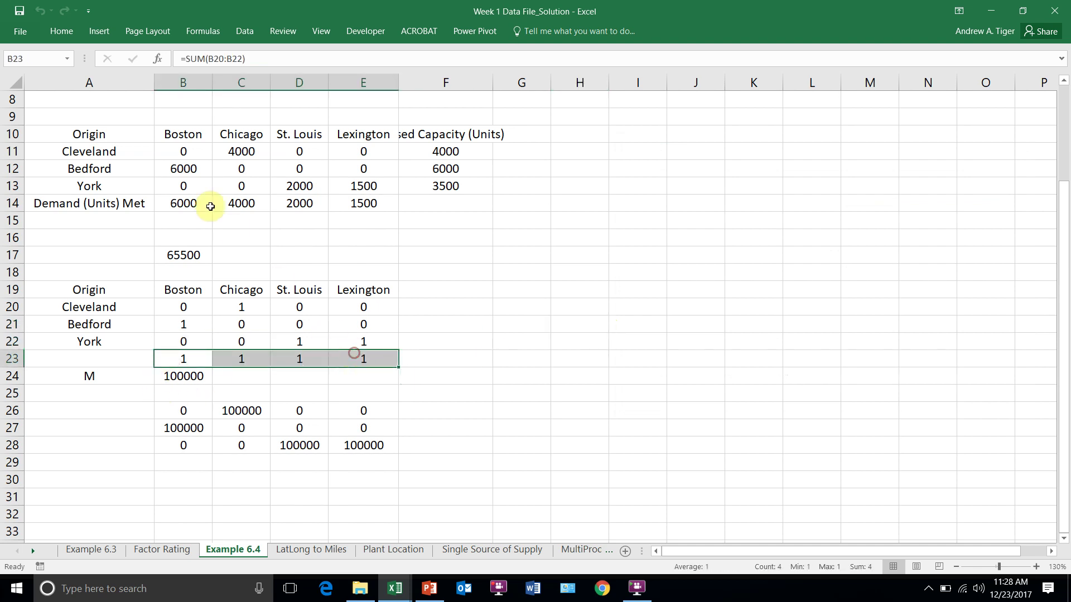
pyautogui.click(180, 167)
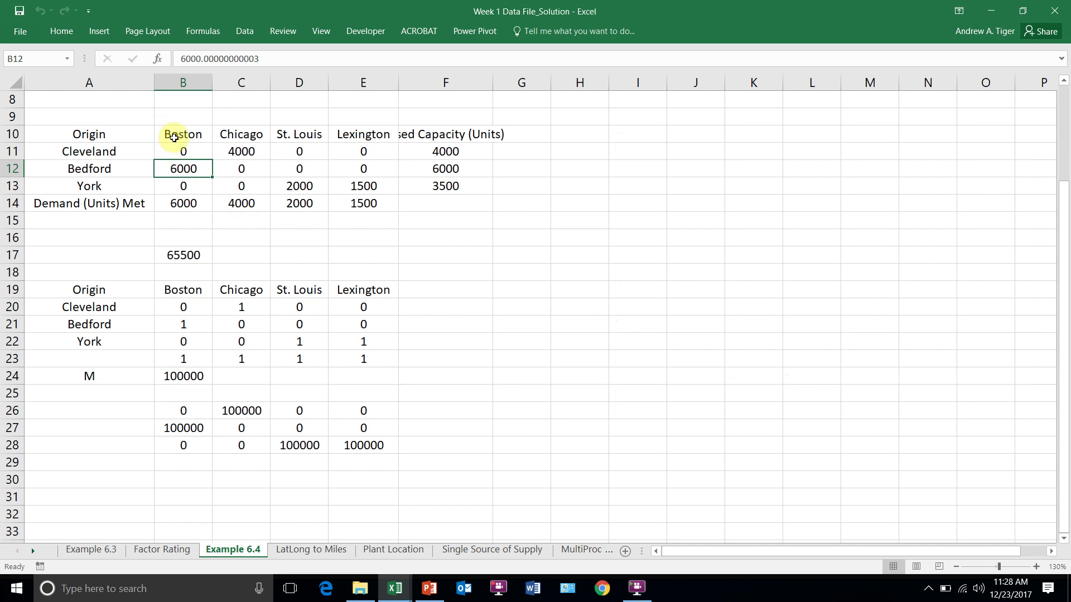
pyautogui.click(240, 150)
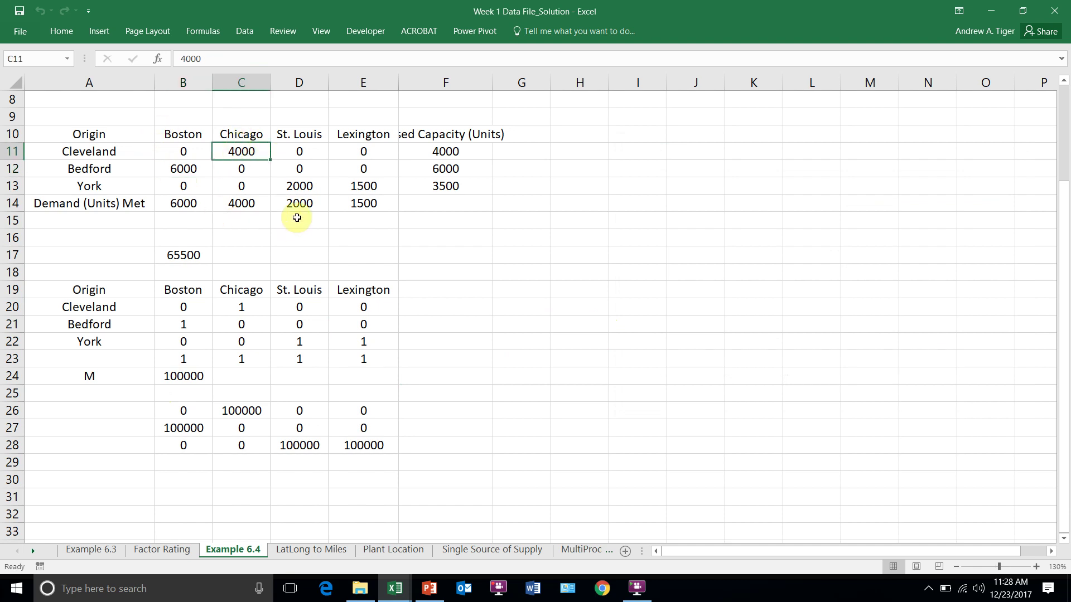
pyautogui.click(298, 184)
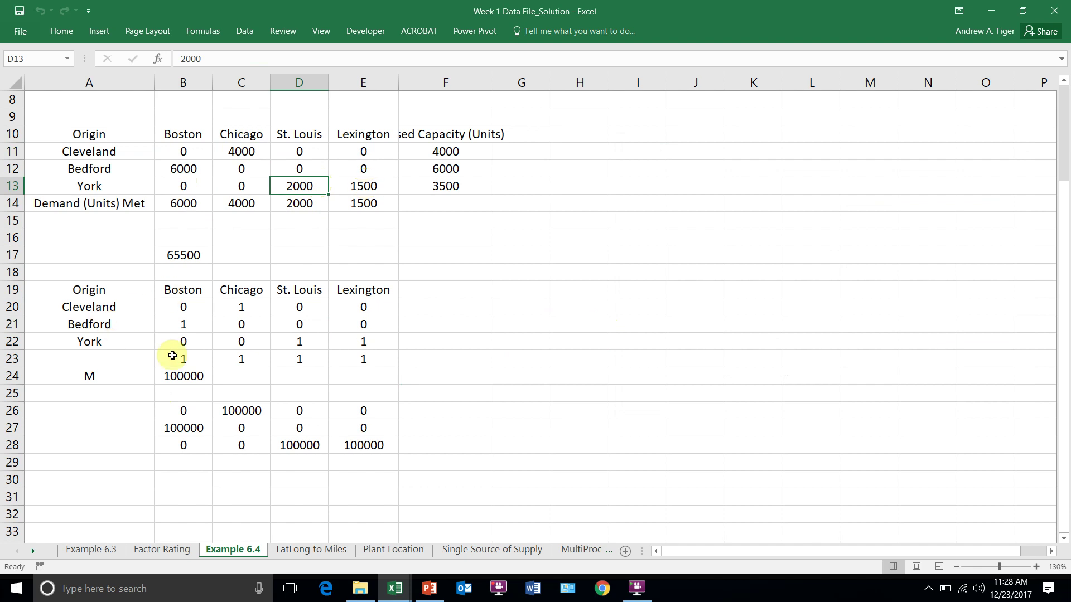
pyautogui.moveTo(173, 356); pyautogui.dragTo(377, 357)
pyautogui.click(522, 346)
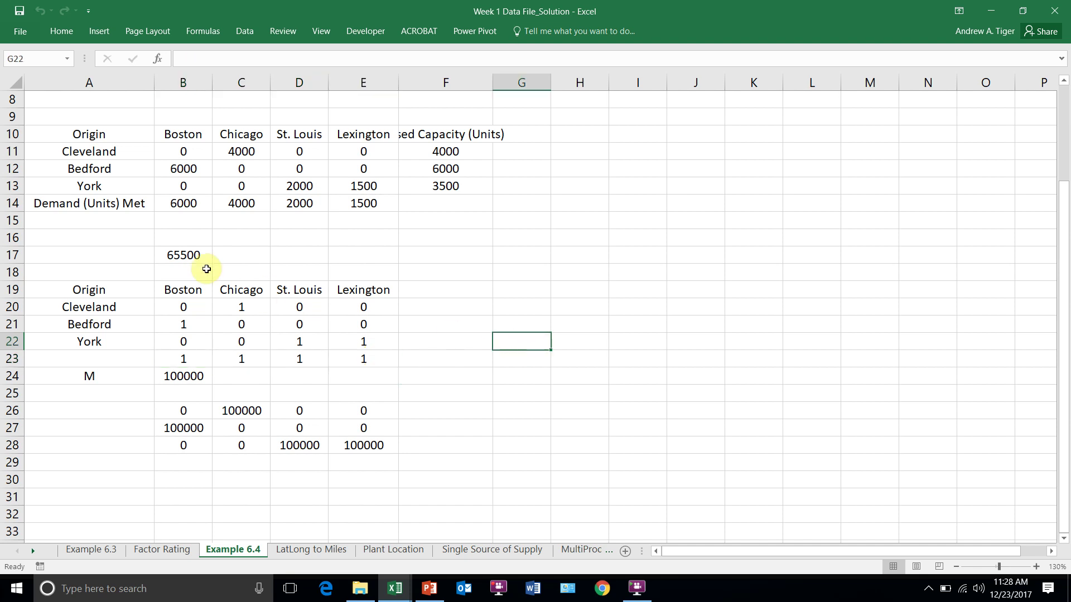
pyautogui.click(181, 255)
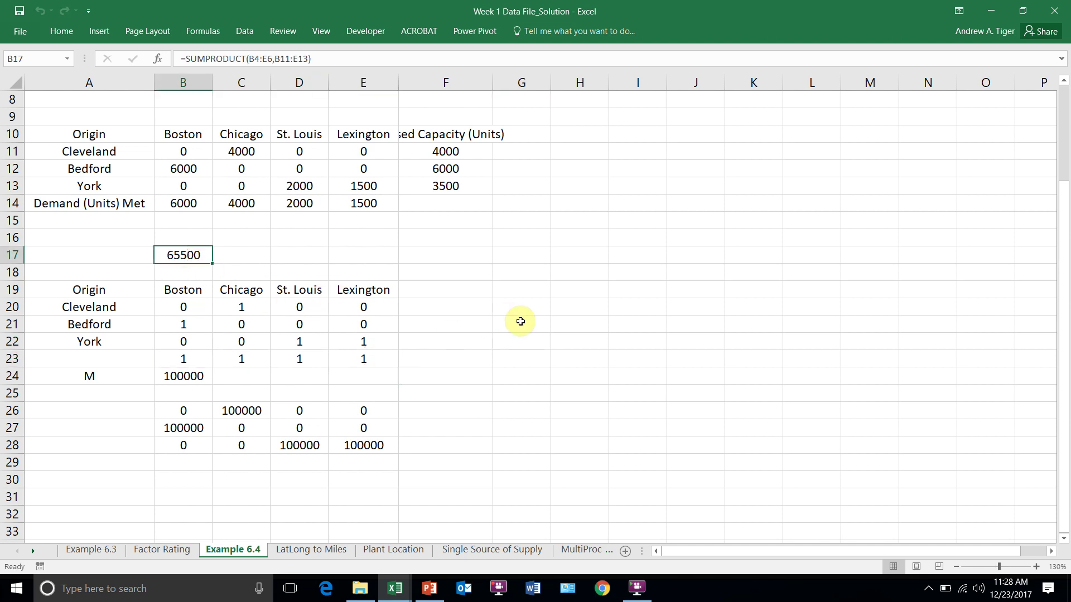